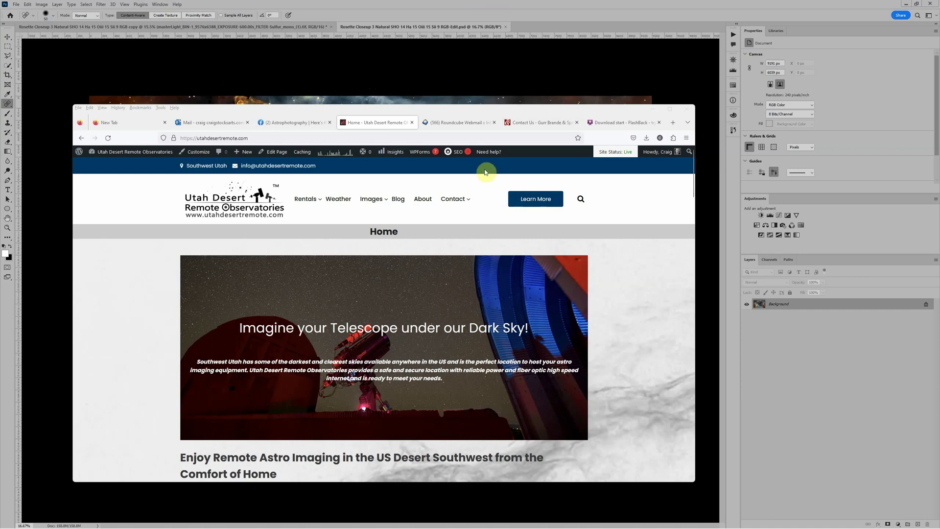
Step: Bring Photoshop forward and switch to the RGB copy document with Stars and narrowband layers
{"action": "left_click", "coordinate": [369, 65]}
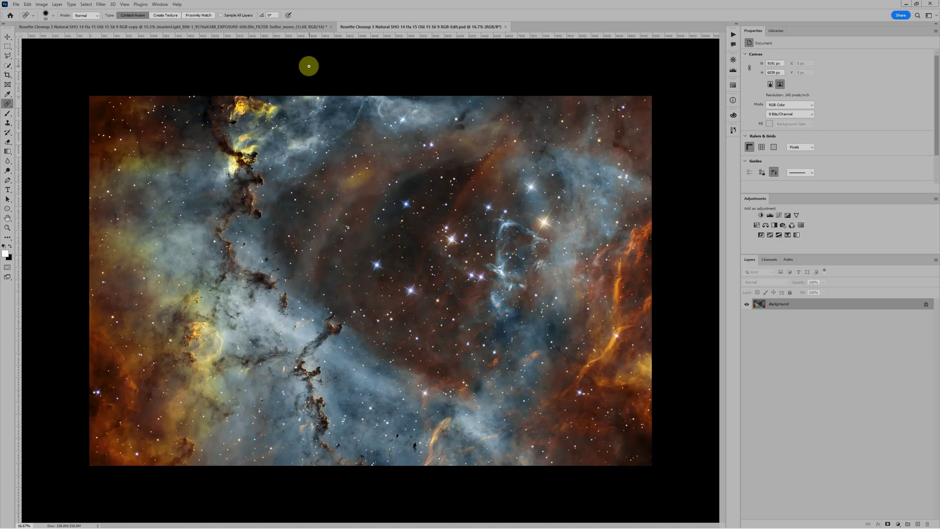
{"action": "left_click", "coordinate": [273, 28]}
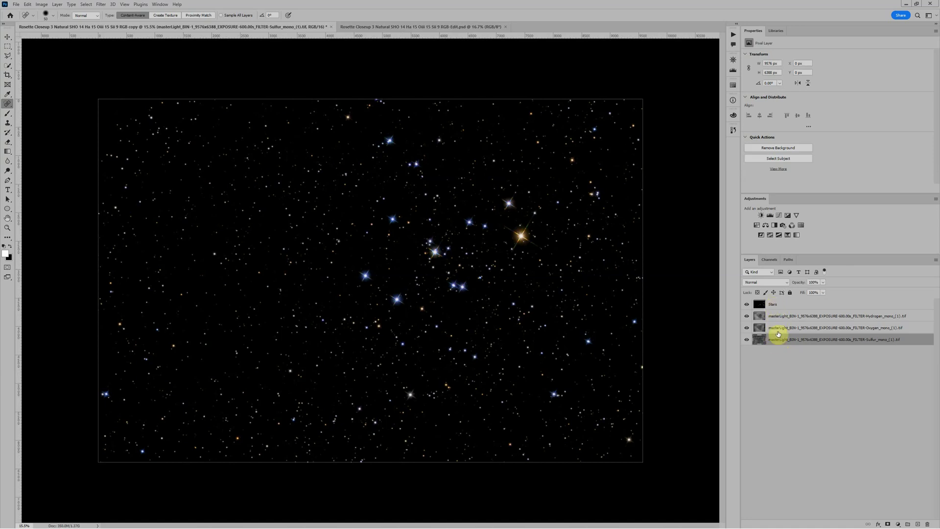
{"action": "left_click", "coordinate": [17, 5]}
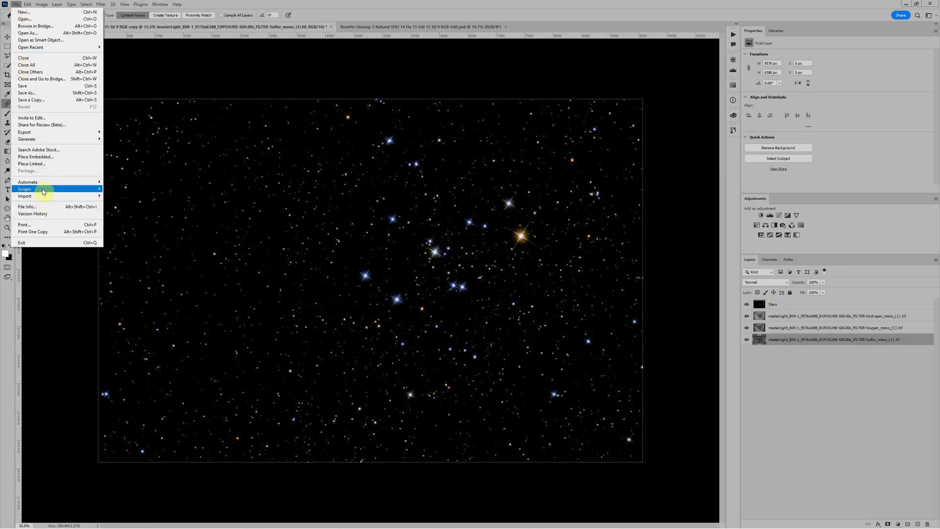
{"action": "mouse_move", "coordinate": [43, 189]}
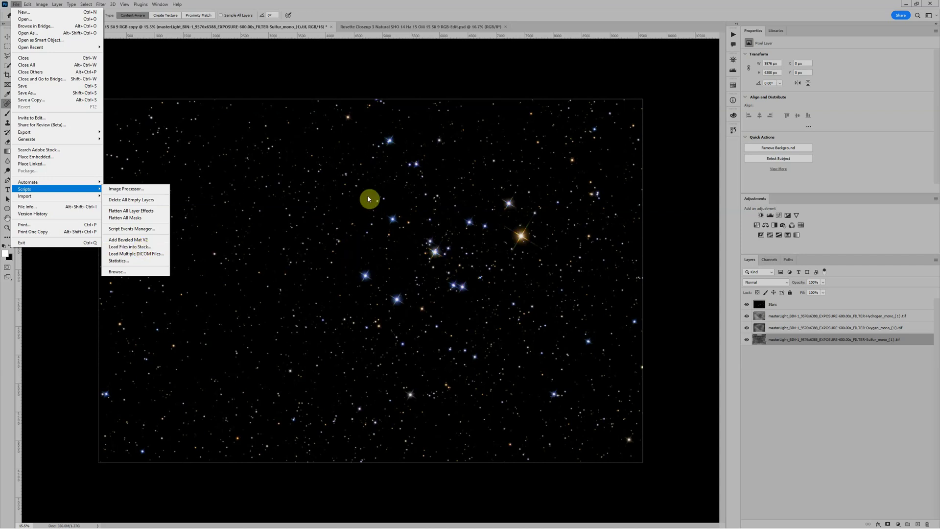
{"action": "left_click", "coordinate": [840, 318]}
{"action": "left_click", "coordinate": [766, 304]}
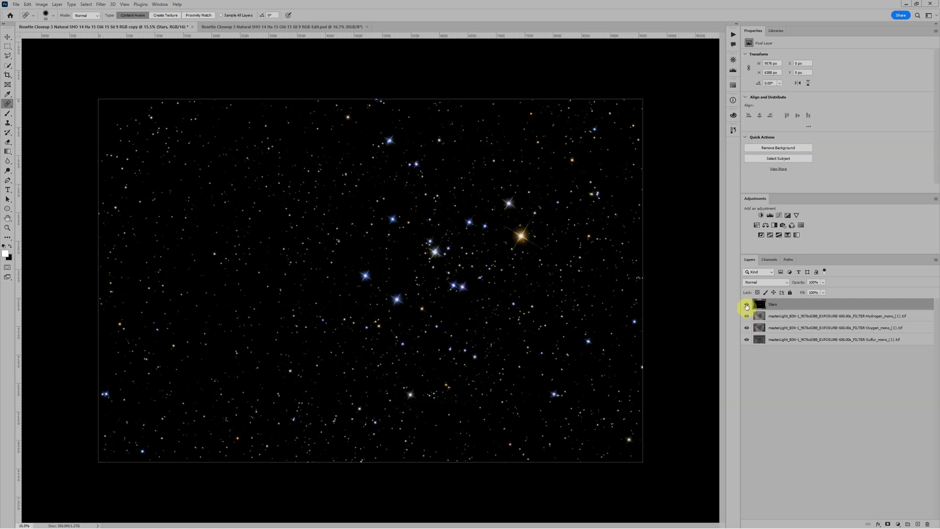
{"action": "left_click", "coordinate": [746, 305]}
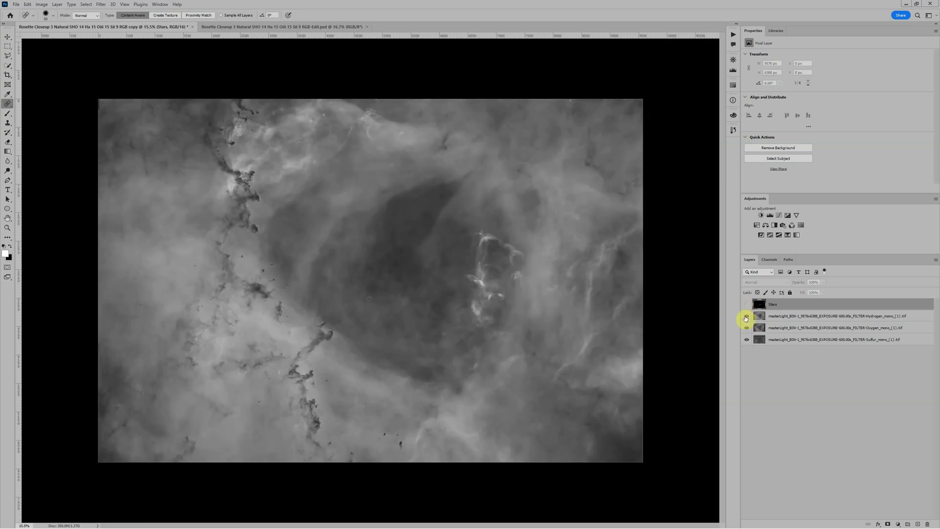
{"action": "left_click", "coordinate": [746, 316]}
{"action": "left_click", "coordinate": [747, 328]}
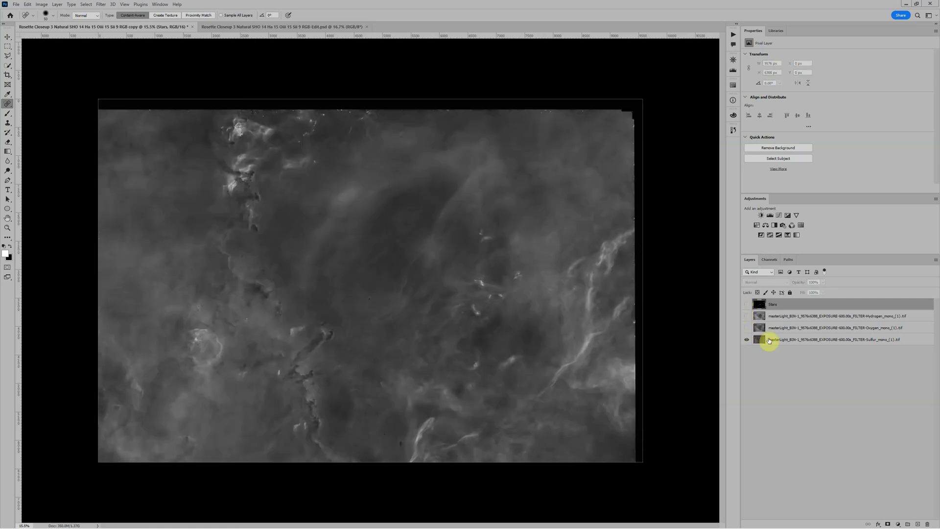
{"action": "left_click", "coordinate": [788, 341]}
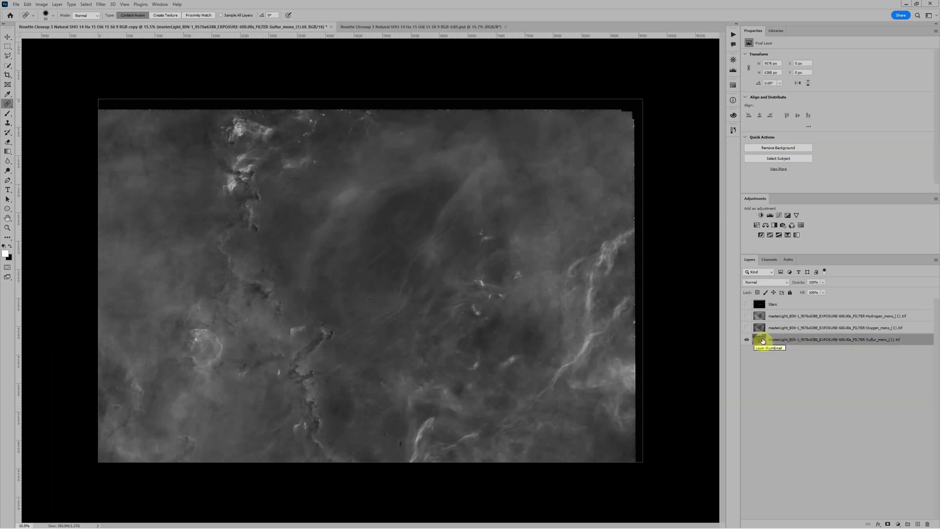
{"action": "left_click", "coordinate": [748, 328]}
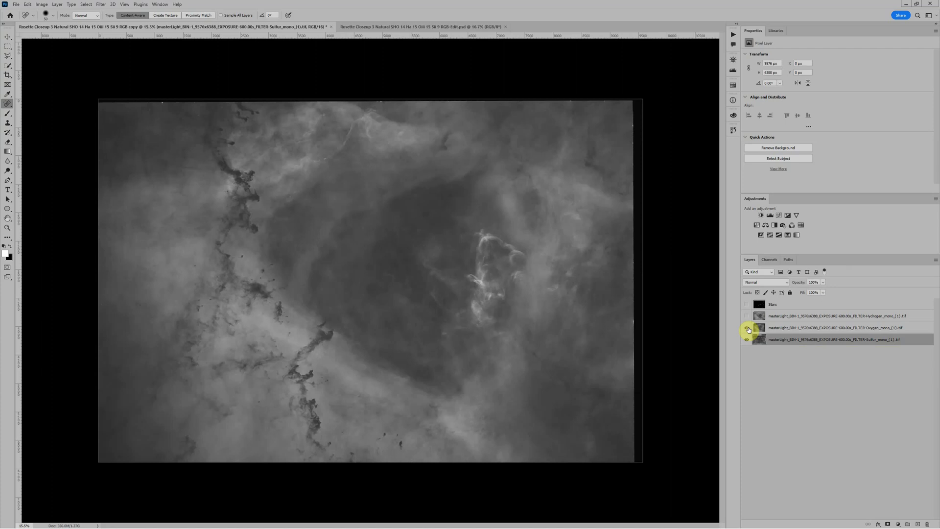
{"action": "left_click", "coordinate": [747, 316]}
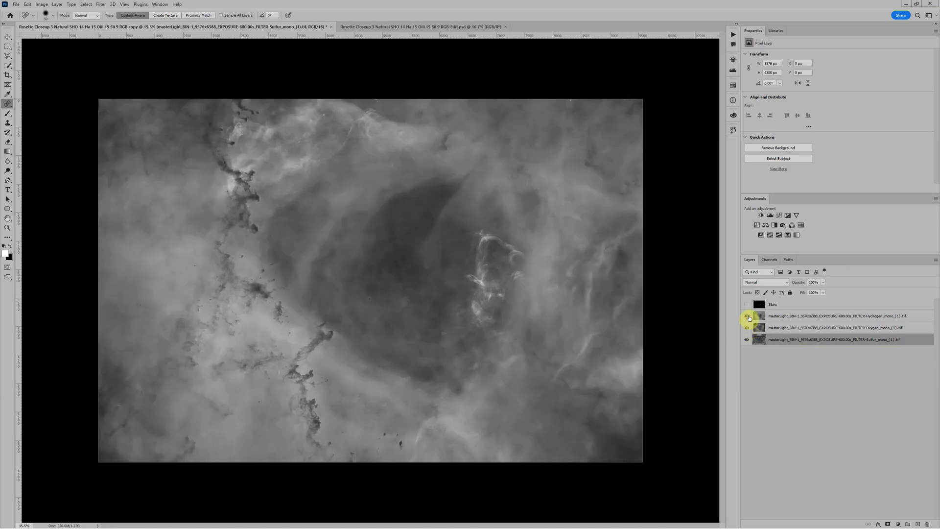
{"action": "left_click", "coordinate": [746, 304]}
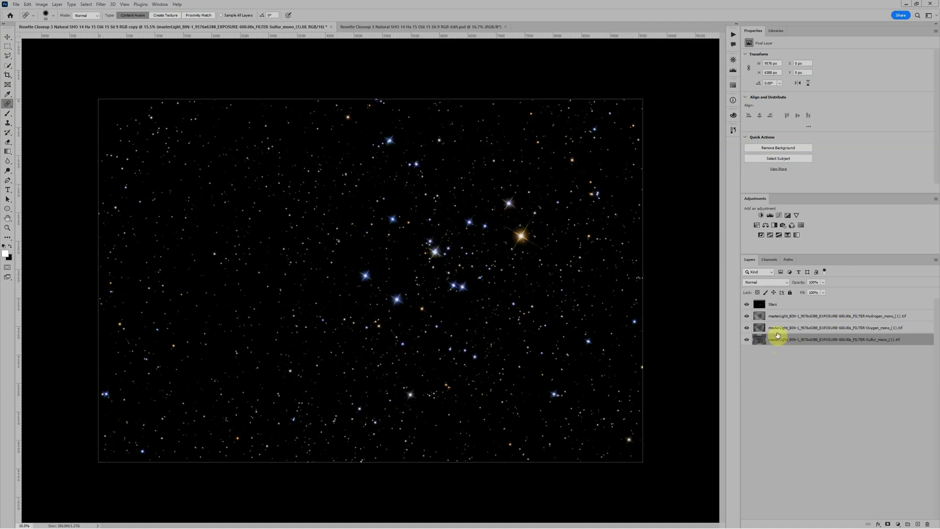
Step: Place the Stars layer in a new group named Stars
{"action": "left_click", "coordinate": [803, 305]}
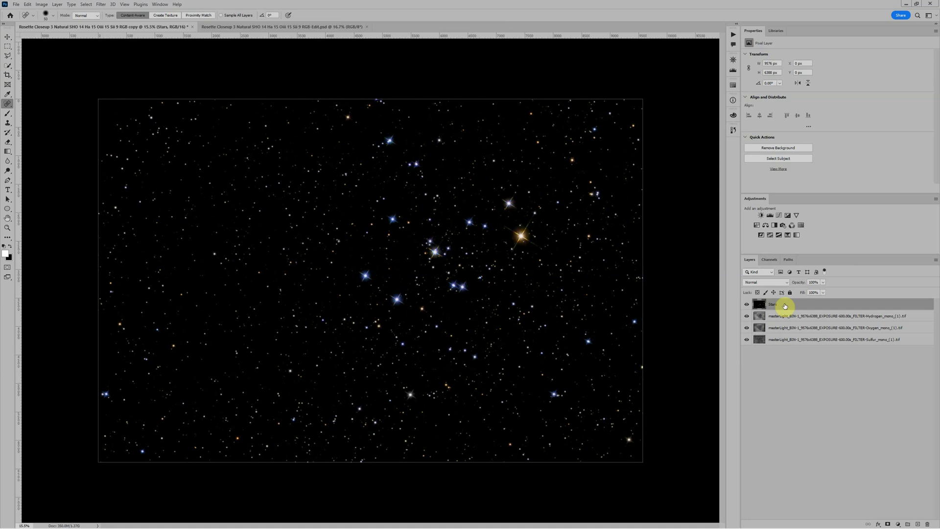
{"action": "key", "text": "ctrl+g"}
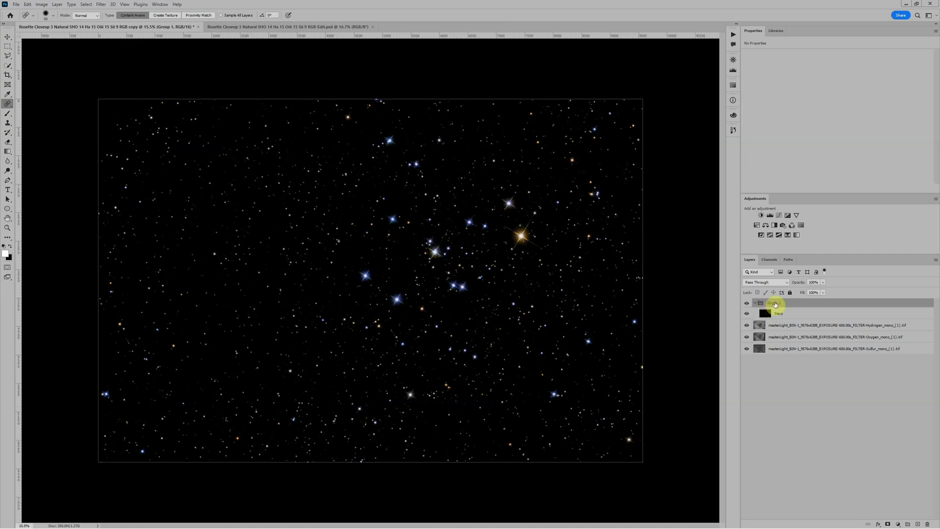
{"action": "type", "text": "Stars"}
{"action": "key", "text": "Return"}
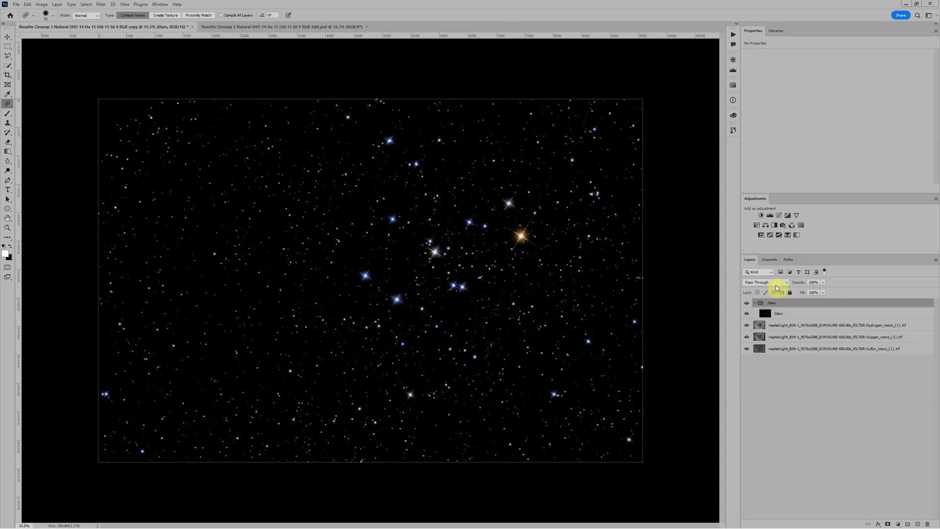
Step: Set the Stars group to Screen blending, collapse it and hide it
{"action": "left_click", "coordinate": [772, 283]}
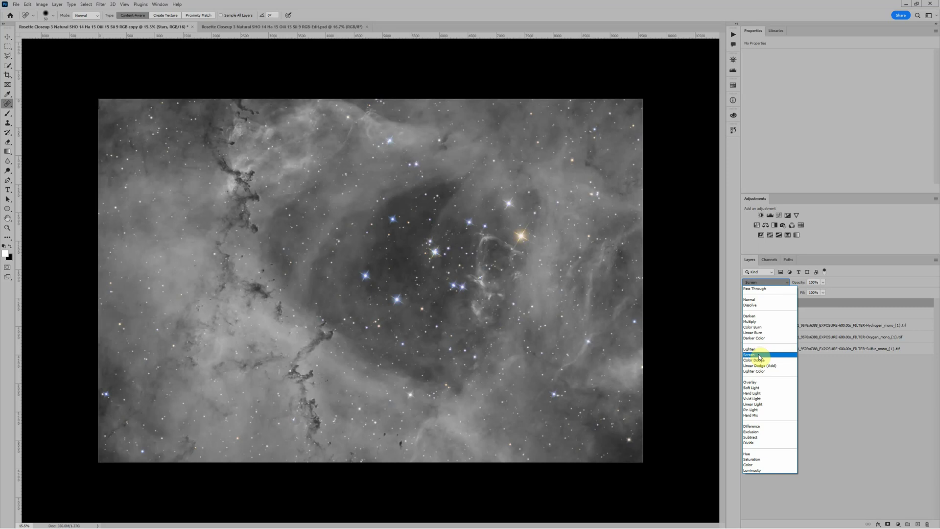
{"action": "left_click", "coordinate": [758, 356]}
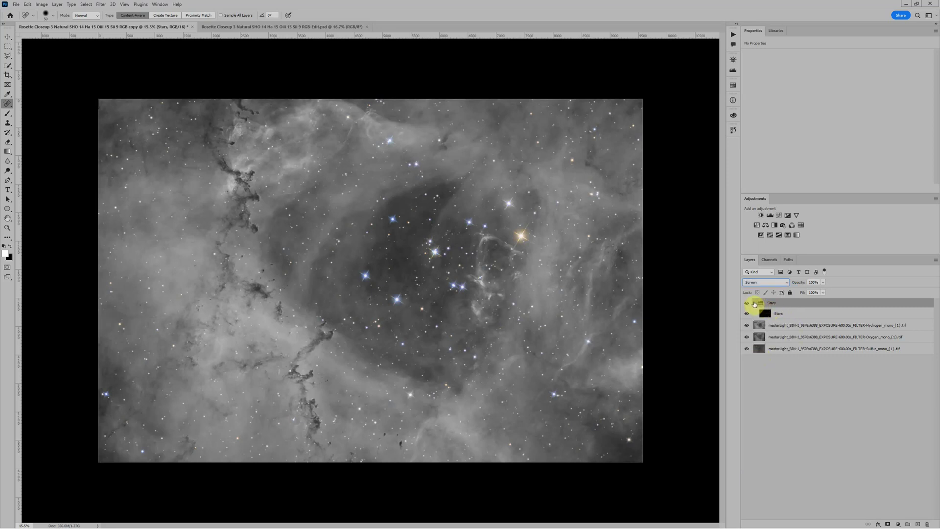
{"action": "left_click", "coordinate": [754, 303]}
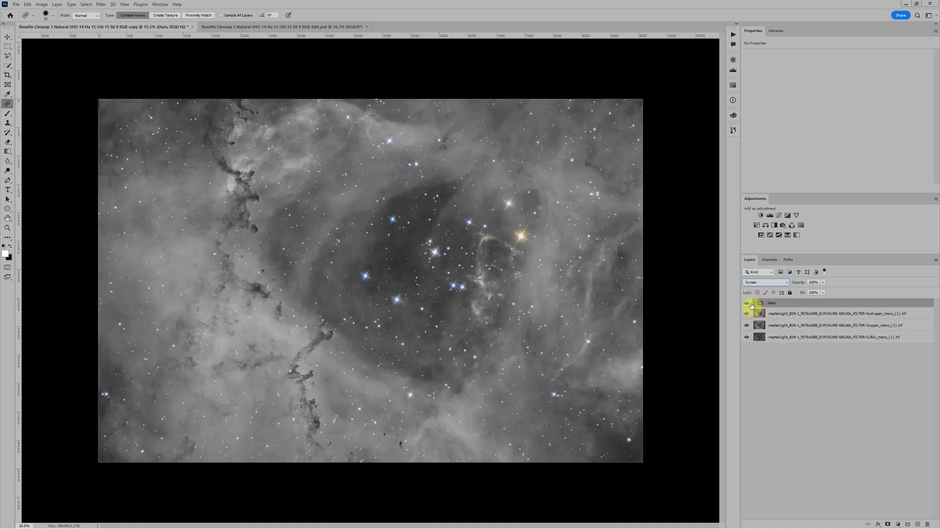
{"action": "left_click", "coordinate": [754, 303]}
{"action": "left_click", "coordinate": [755, 303]}
{"action": "left_click", "coordinate": [747, 303]}
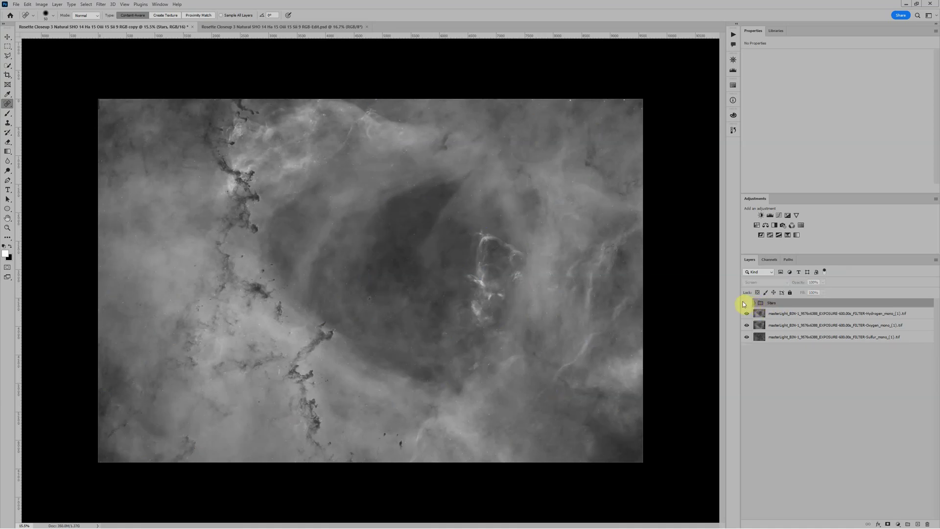
{"action": "left_click", "coordinate": [790, 314]}
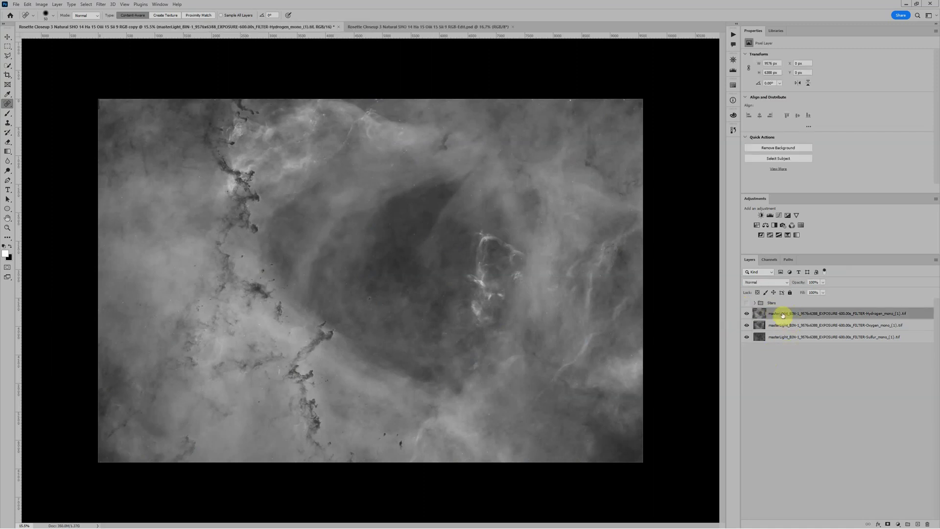
{"action": "key", "text": "ctrl+g"}
{"action": "double_click", "coordinate": [777, 312]}
{"action": "type", "text": "Hydrogen"}
{"action": "key", "text": "Return"}
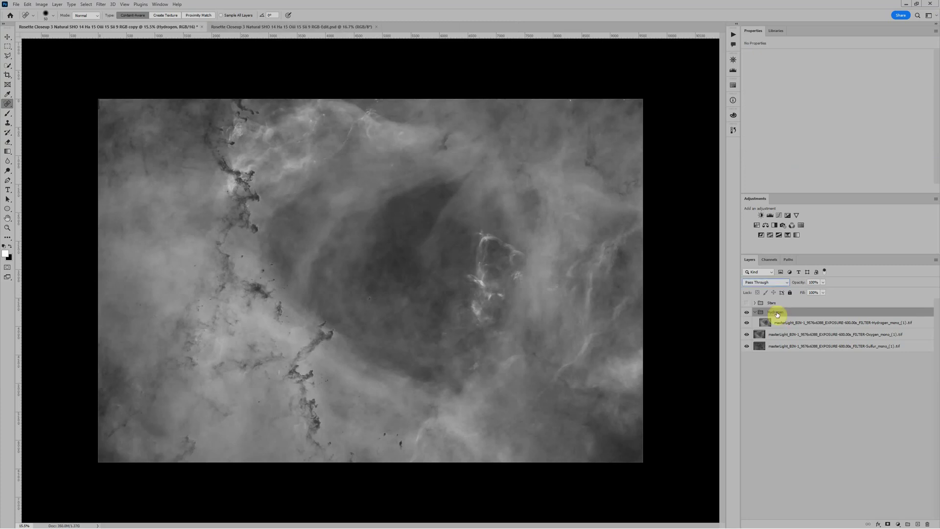
{"action": "left_click", "coordinate": [747, 312]}
{"action": "left_click", "coordinate": [786, 335]}
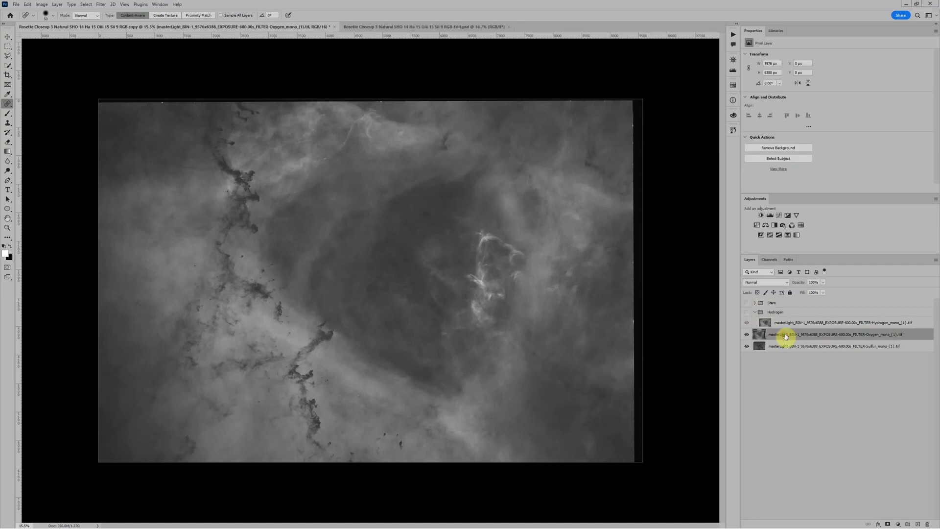
{"action": "key", "text": "ctrl+g"}
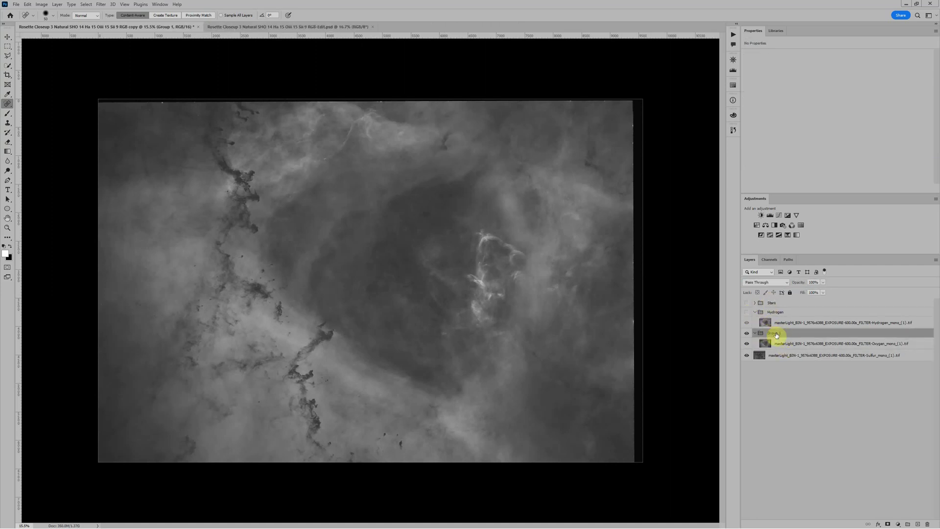
{"action": "double_click", "coordinate": [773, 335]}
{"action": "double_click", "coordinate": [774, 335]}
{"action": "type", "text": "Oxygen"}
{"action": "key", "text": "Return"}
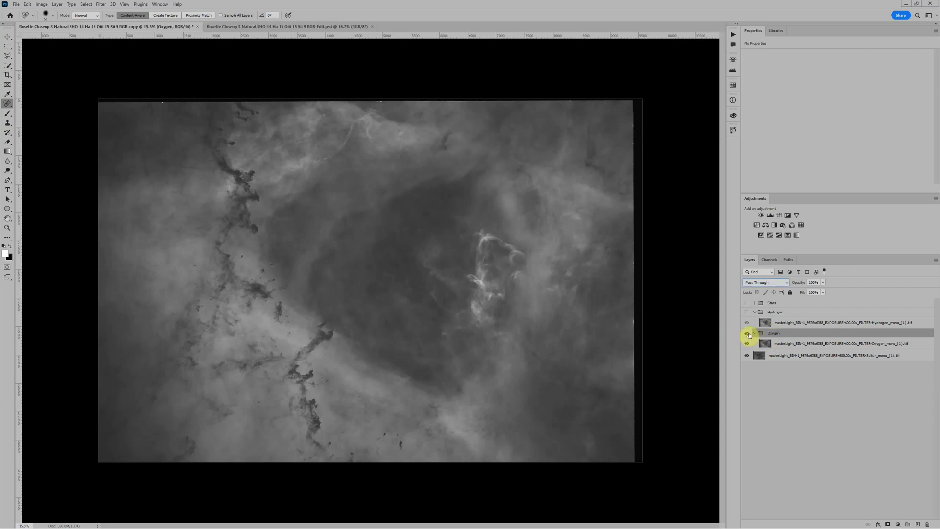
{"action": "left_click", "coordinate": [747, 333]}
{"action": "left_click", "coordinate": [781, 357]}
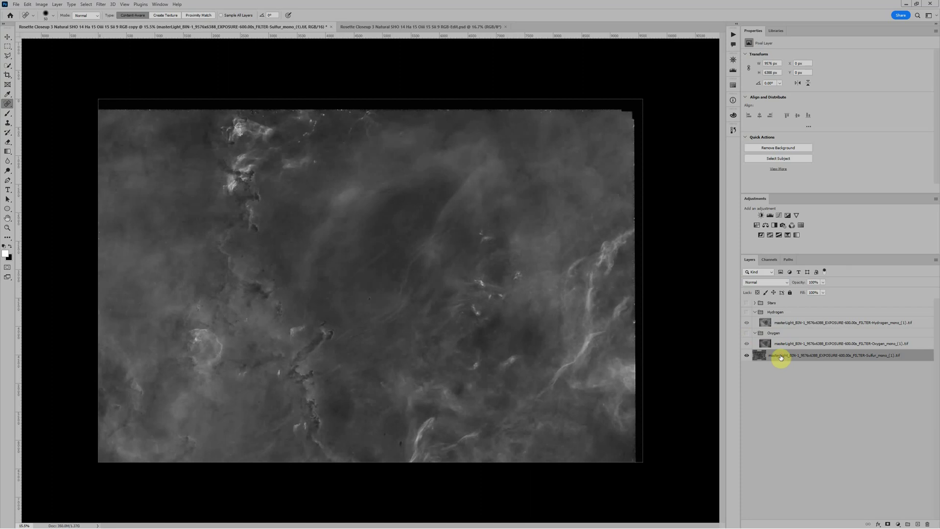
{"action": "key", "text": "ctrl+g"}
{"action": "double_click", "coordinate": [774, 353]}
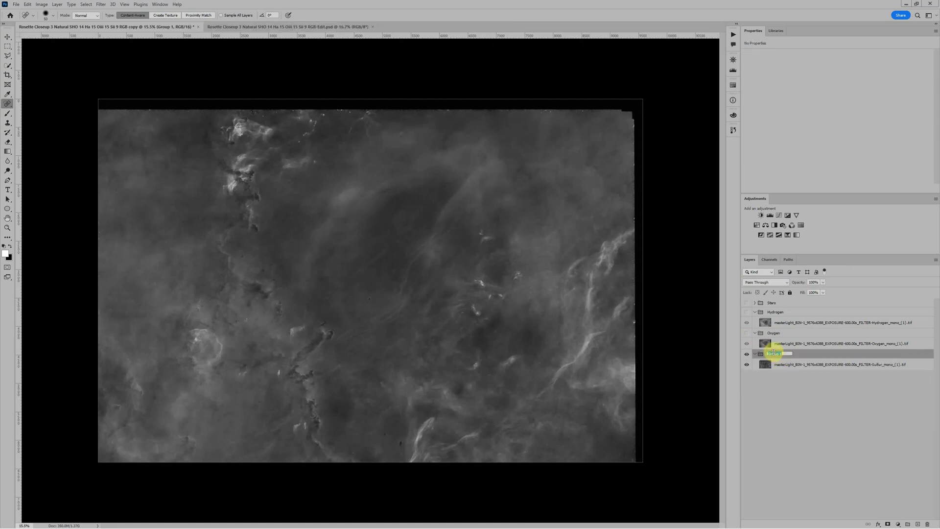
{"action": "type", "text": "Sulfur"}
{"action": "left_click", "coordinate": [774, 353]}
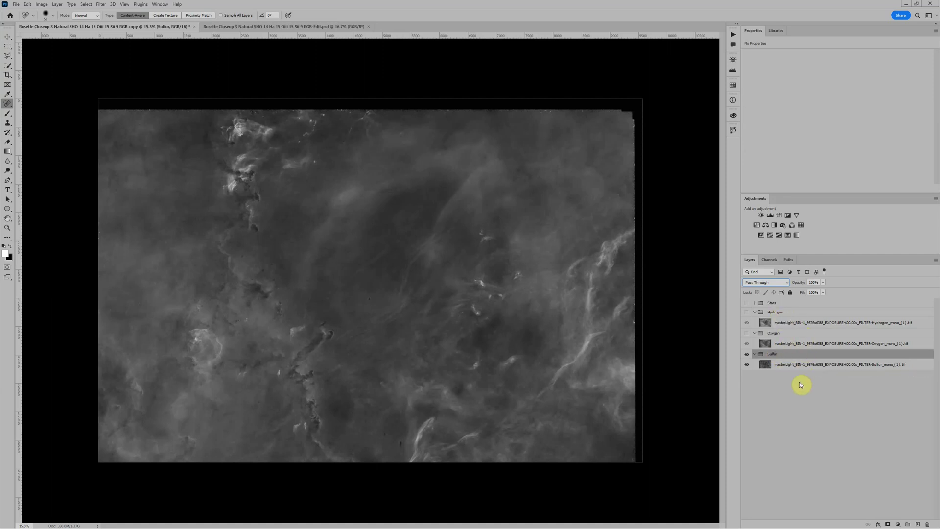
{"action": "left_click", "coordinate": [787, 334]}
{"action": "left_click", "coordinate": [747, 334]}
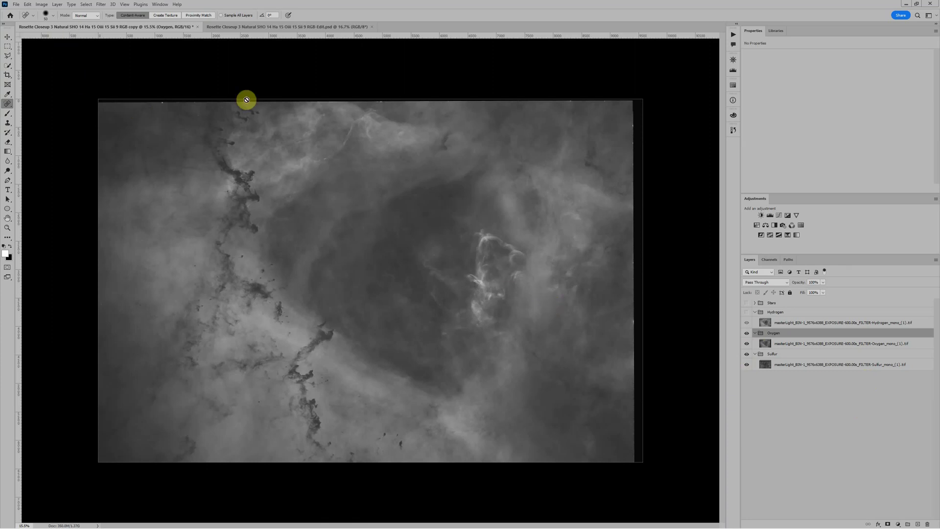
{"action": "left_click", "coordinate": [42, 5]}
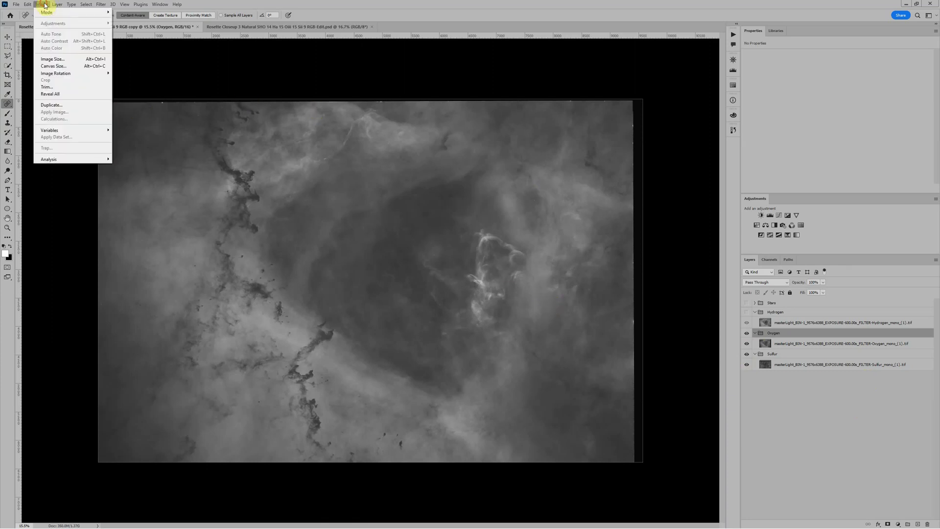
{"action": "mouse_move", "coordinate": [44, 12]}
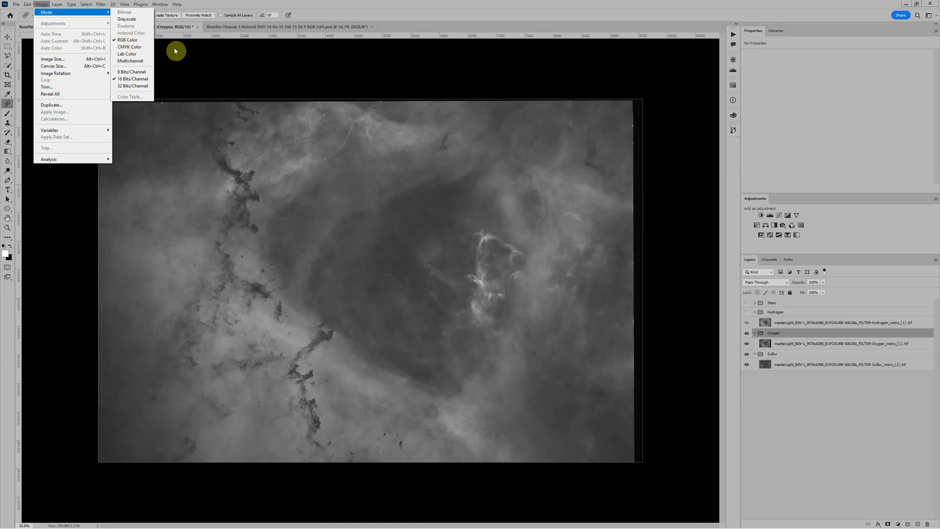
{"action": "left_click", "coordinate": [202, 61]}
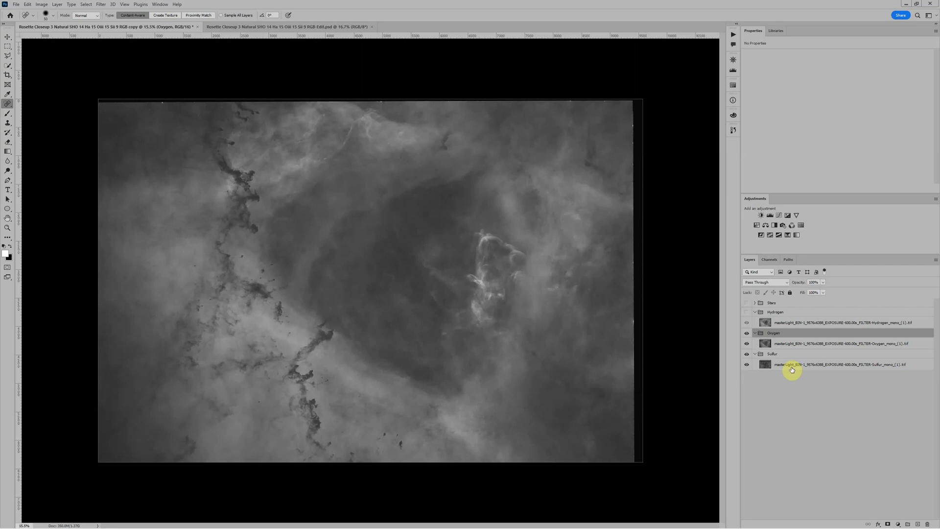
Step: Untick R in the Oxygen group's Blending Options channels, keeping only G and B
{"action": "double_click", "coordinate": [802, 334]}
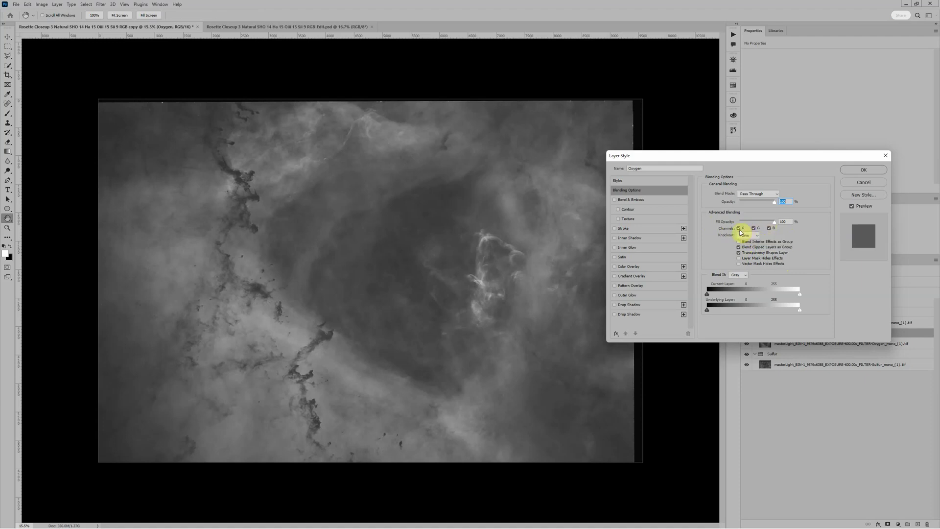
{"action": "left_click", "coordinate": [753, 228]}
{"action": "left_click", "coordinate": [739, 229]}
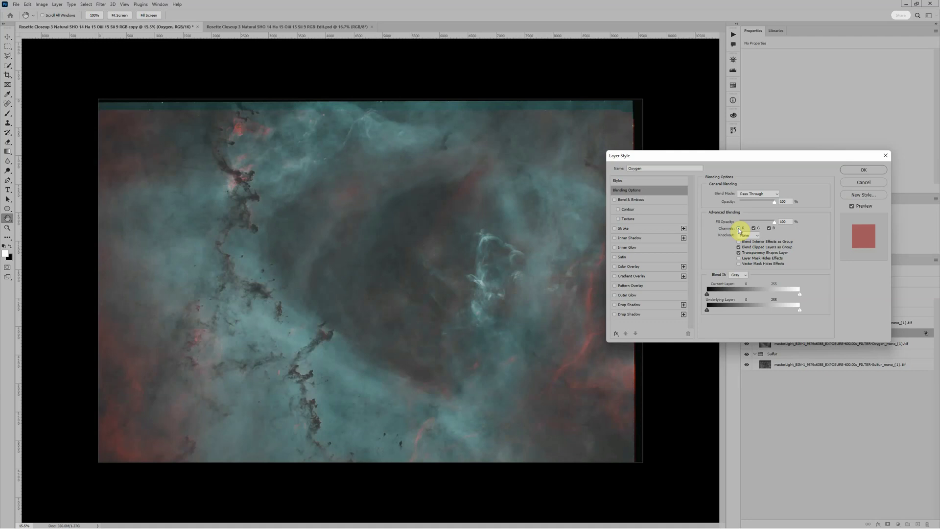
{"action": "left_click", "coordinate": [850, 171]}
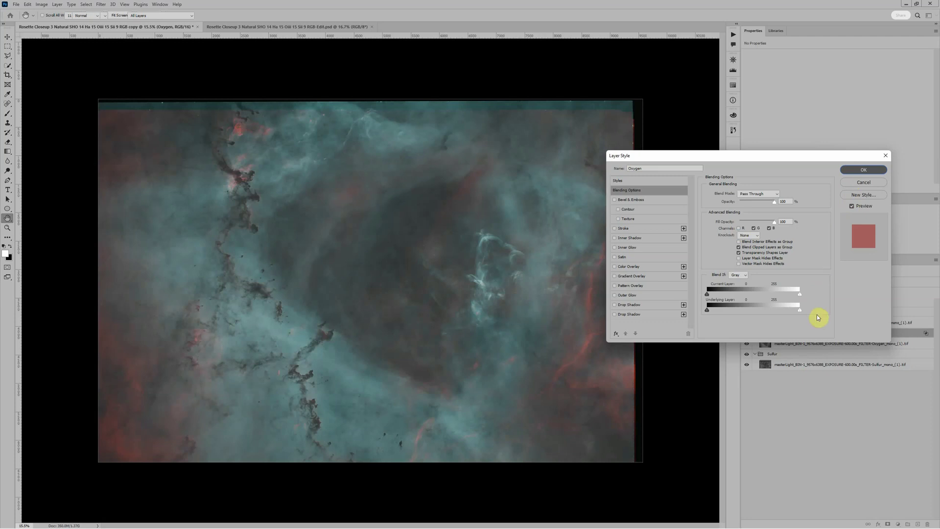
{"action": "left_click", "coordinate": [847, 171]}
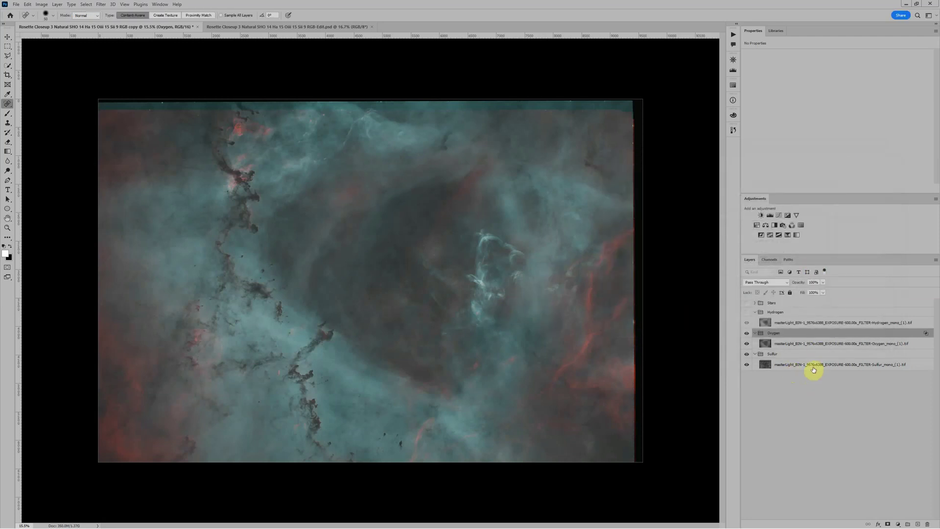
{"action": "left_click", "coordinate": [799, 345]}
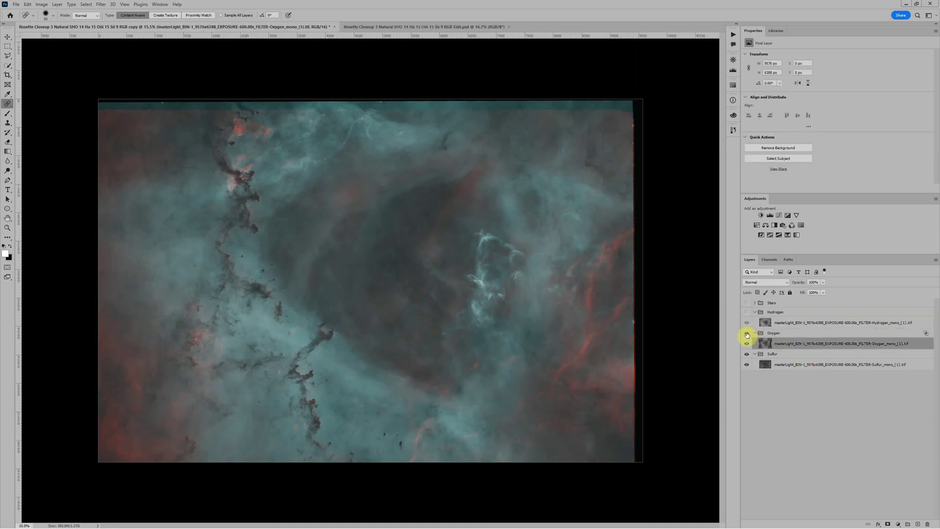
Step: With Oxygen hidden, give Sulfur a Levels adjustment (black 23, white about 228), then reshow Oxygen
{"action": "left_click", "coordinate": [747, 333]}
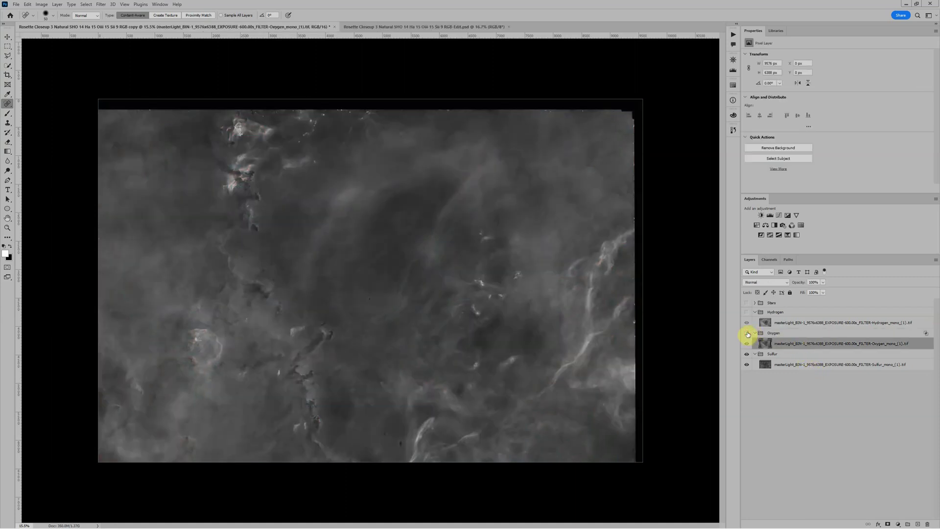
{"action": "left_click", "coordinate": [789, 365]}
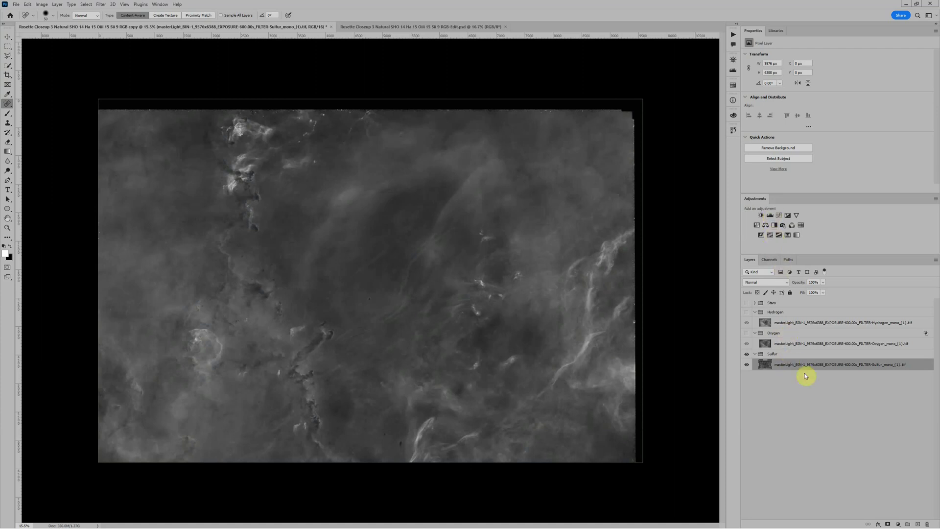
{"action": "left_click", "coordinate": [770, 217]}
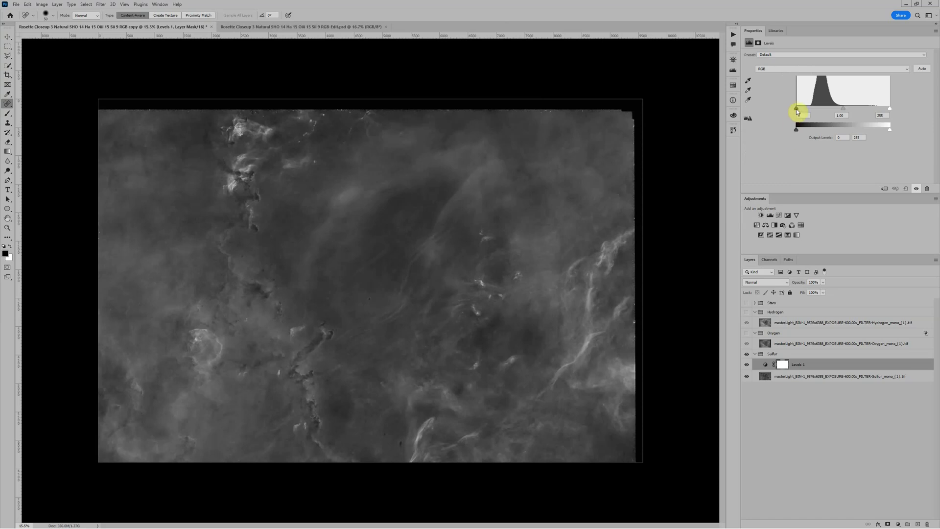
{"action": "left_click_drag", "start_coordinate": [797, 107], "coordinate": [804, 108]}
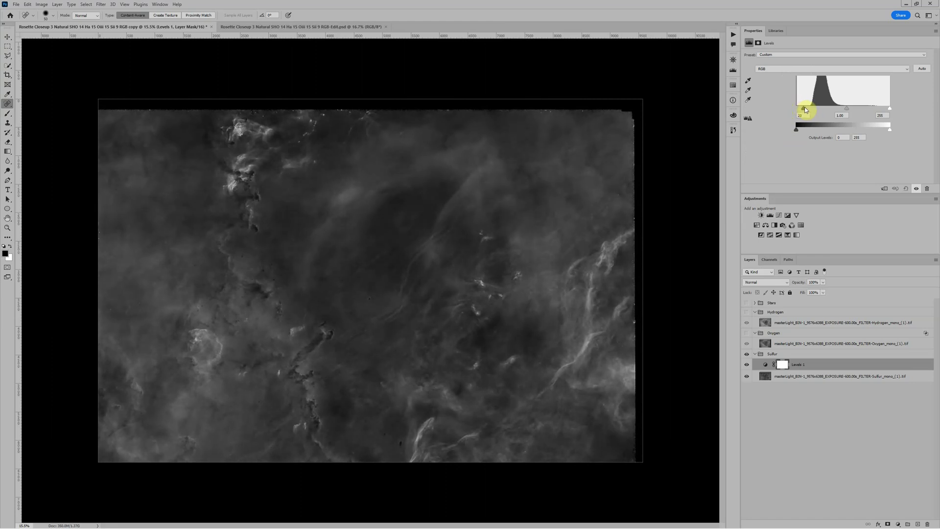
{"action": "left_click_drag", "start_coordinate": [804, 107], "coordinate": [805, 107]}
{"action": "left_click_drag", "start_coordinate": [889, 109], "coordinate": [881, 109]}
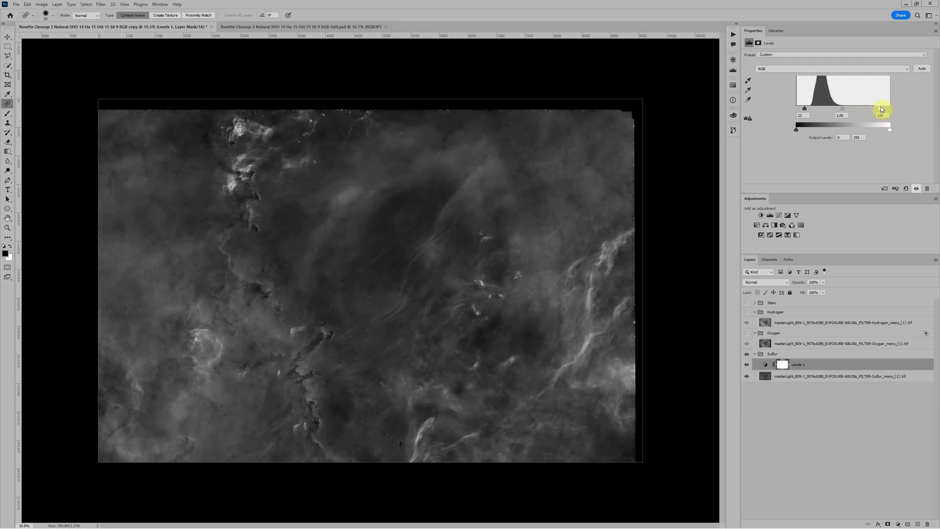
{"action": "left_click_drag", "start_coordinate": [881, 112], "coordinate": [882, 112]}
{"action": "scroll", "coordinate": [843, 109], "scroll_direction": "up", "scroll_amount": 3}
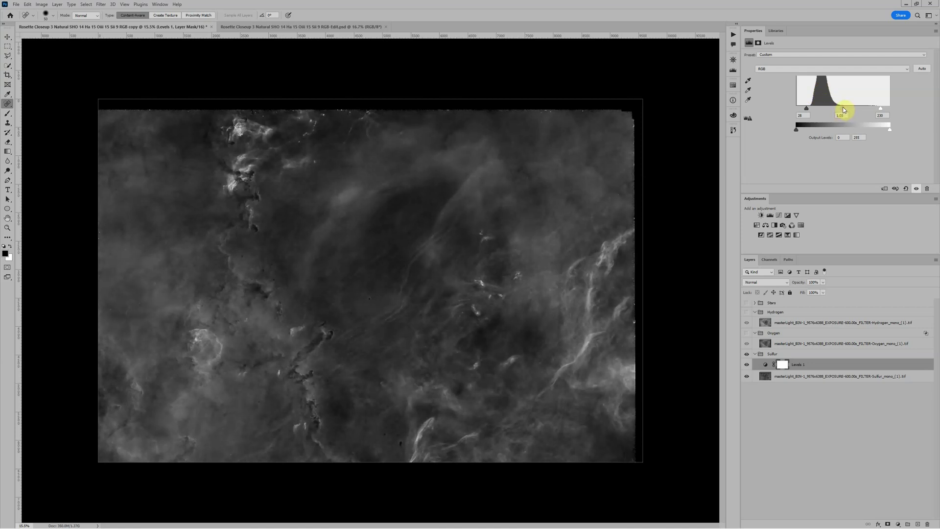
{"action": "left_click", "coordinate": [747, 333]}
Step: Add a Levels adjustment to the Oxygen layer with black about 31 and white 246
{"action": "left_click", "coordinate": [786, 343]}
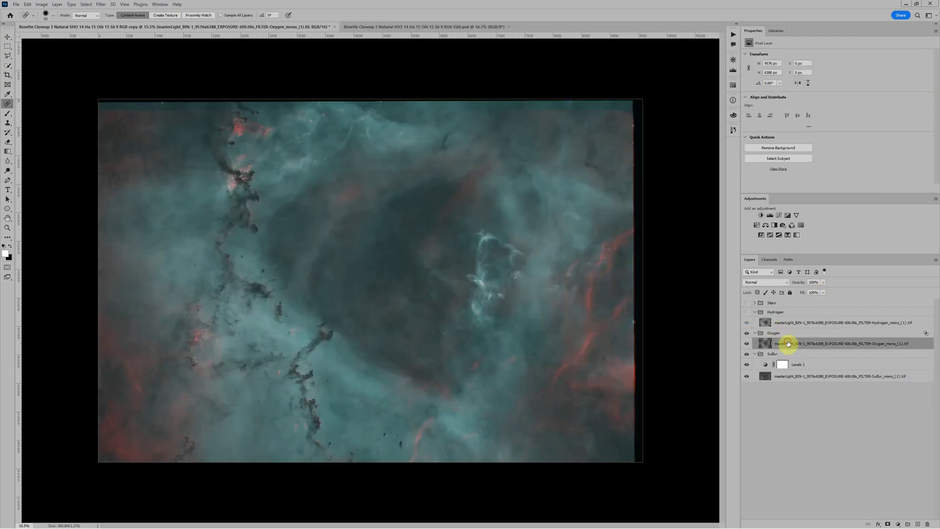
{"action": "left_click", "coordinate": [772, 216]}
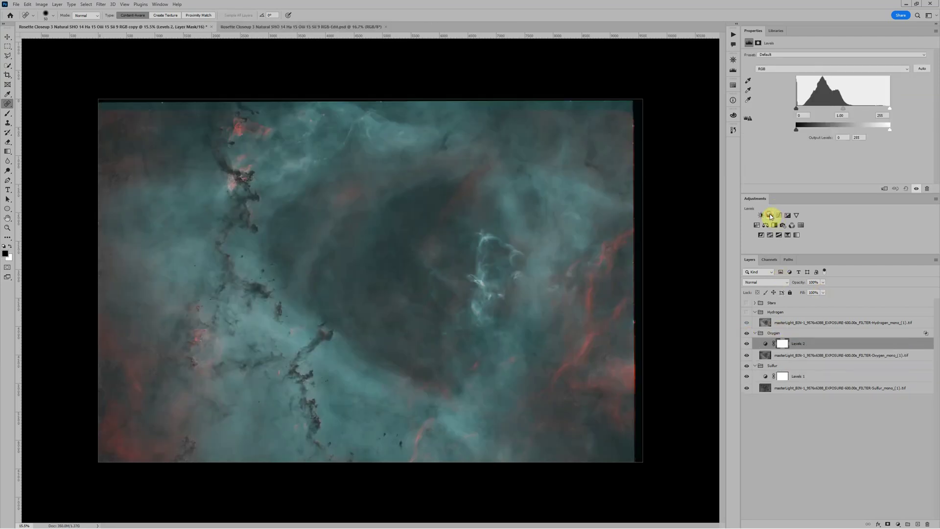
{"action": "left_click_drag", "start_coordinate": [796, 107], "coordinate": [808, 109]}
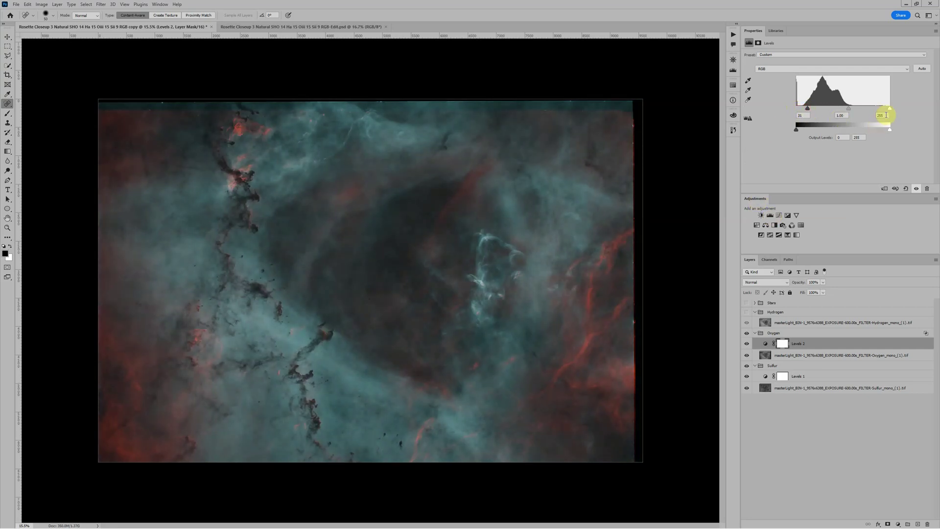
{"action": "left_click_drag", "start_coordinate": [890, 109], "coordinate": [849, 109]}
{"action": "left_click_drag", "start_coordinate": [809, 110], "coordinate": [806, 111]}
{"action": "scroll", "coordinate": [424, 272], "scroll_direction": "up", "scroll_amount": 3}
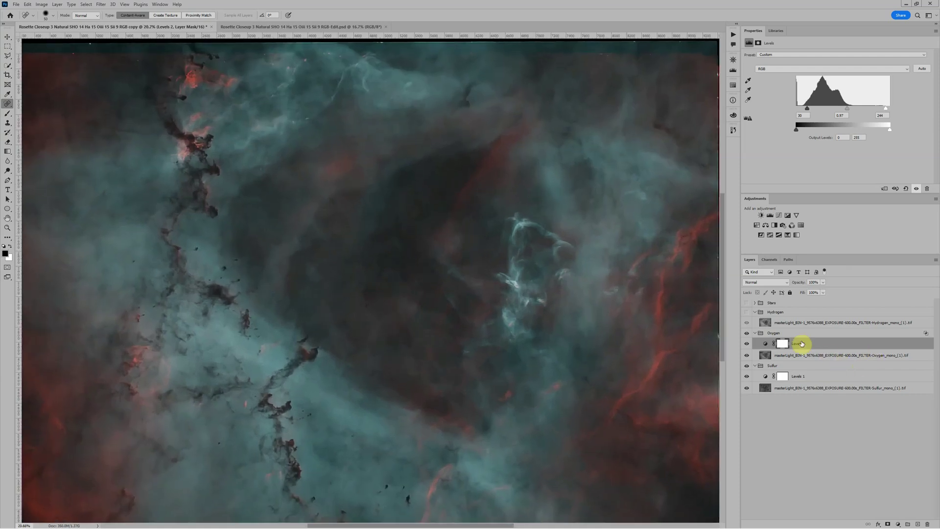
Step: Show the Hydrogen group and add Levels to its layer with black 37 and white 226
{"action": "left_click", "coordinate": [782, 313]}
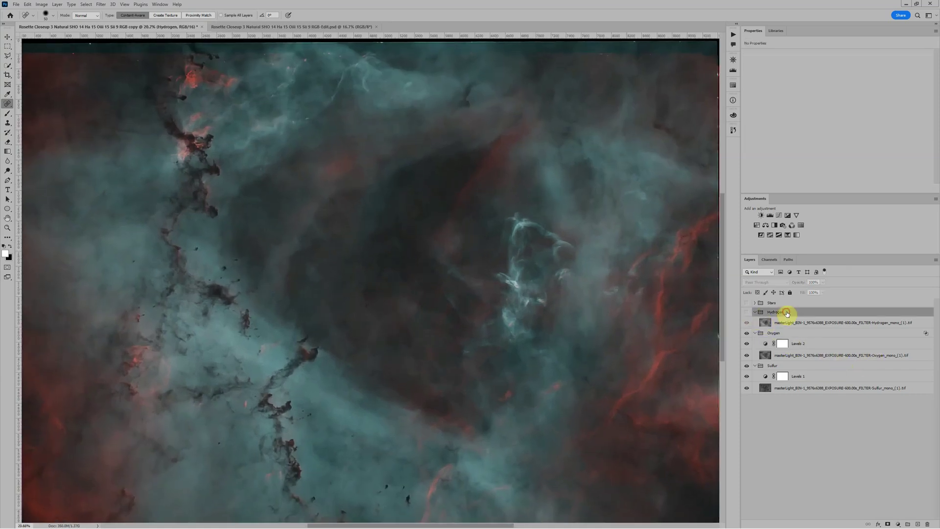
{"action": "left_click", "coordinate": [747, 313]}
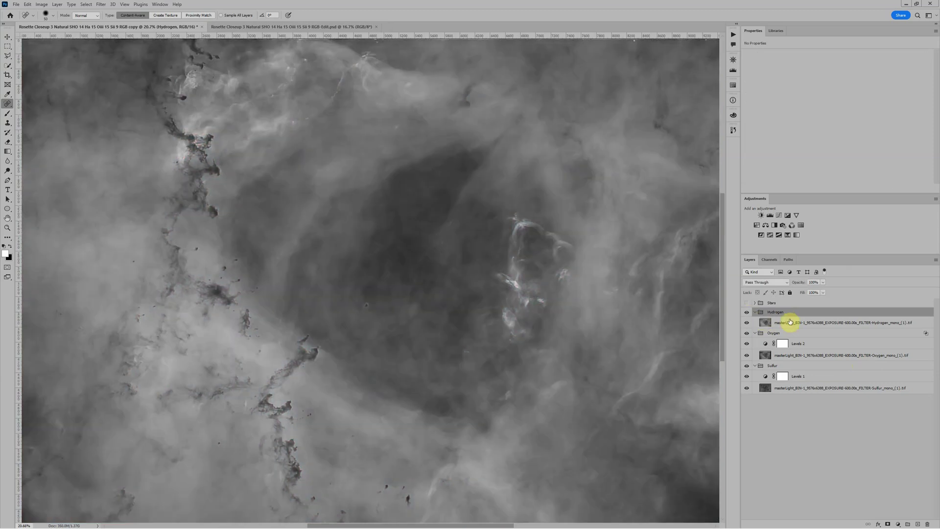
{"action": "scroll", "coordinate": [451, 238], "scroll_direction": "down", "scroll_amount": 3}
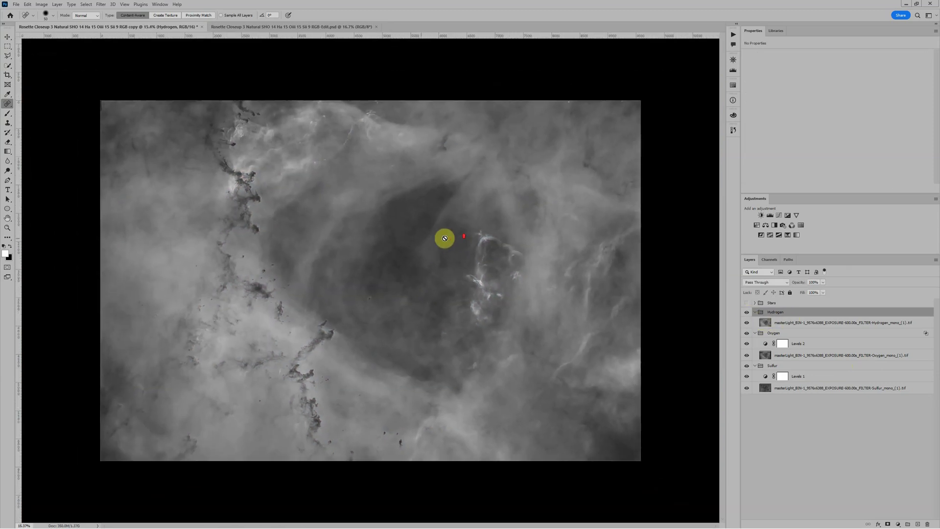
{"action": "left_click", "coordinate": [816, 323]}
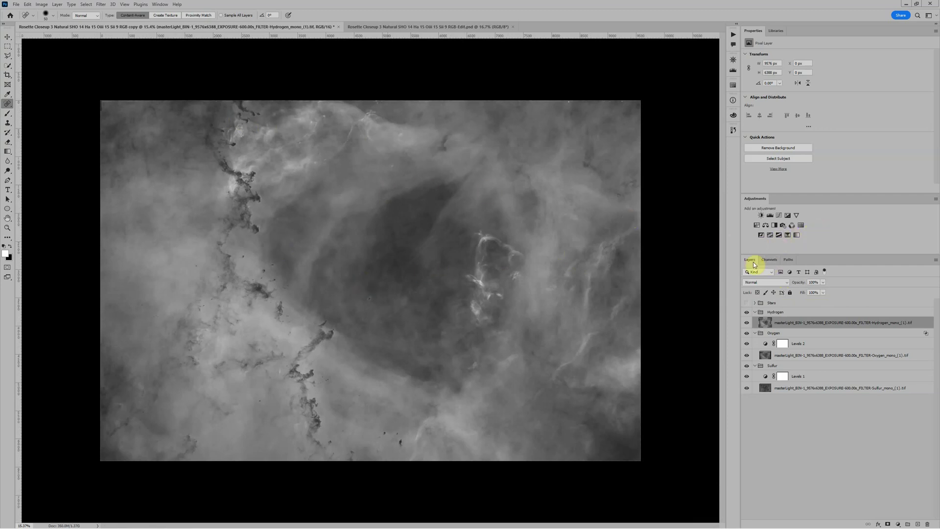
{"action": "left_click", "coordinate": [770, 216]}
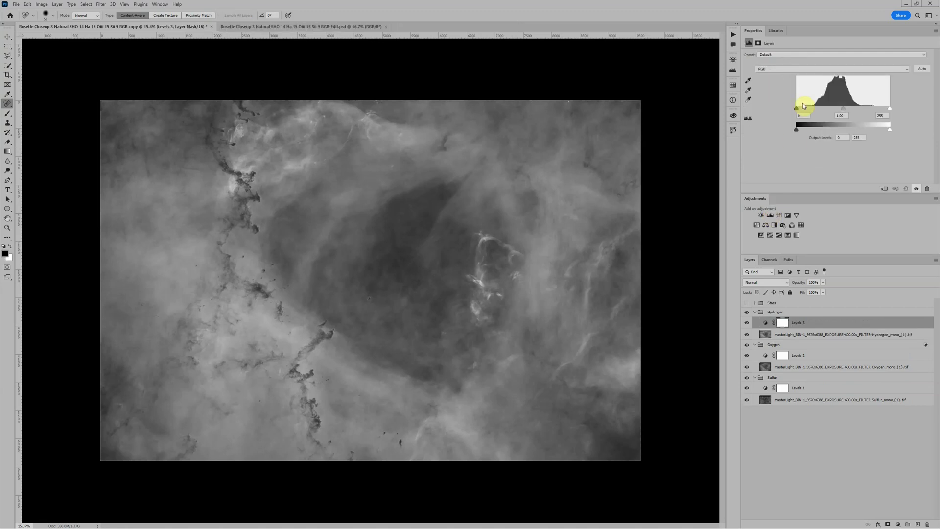
{"action": "left_click_drag", "start_coordinate": [797, 108], "coordinate": [808, 110]}
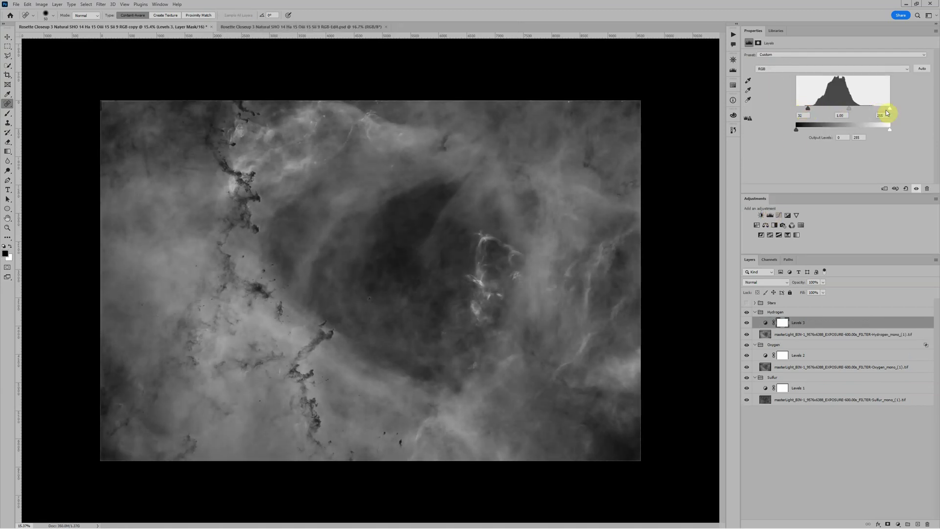
{"action": "left_click_drag", "start_coordinate": [892, 112], "coordinate": [881, 113]}
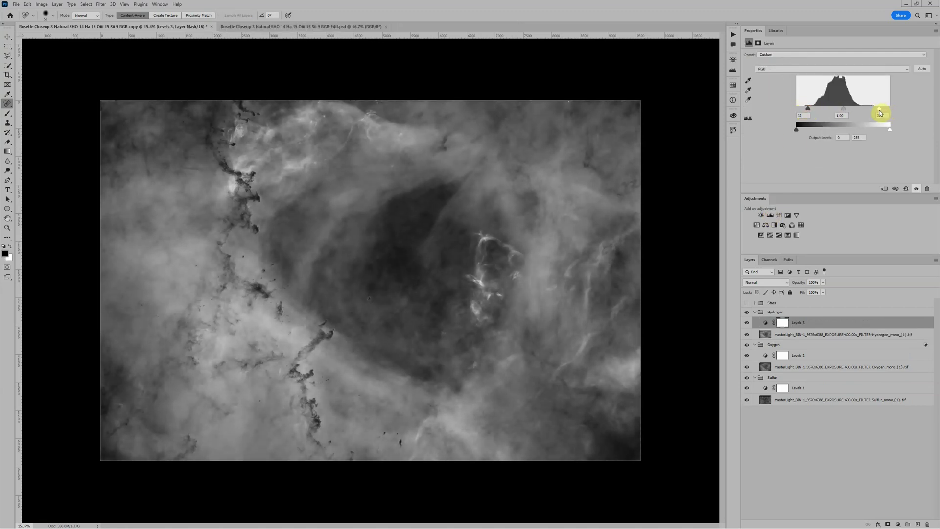
{"action": "mouse_move", "coordinate": [808, 107]}
{"action": "left_mouse_down"}
{"action": "mouse_move", "coordinate": [800, 109]}
{"action": "mouse_move", "coordinate": [811, 110]}
{"action": "left_mouse_up"}
{"action": "left_click", "coordinate": [795, 314]}
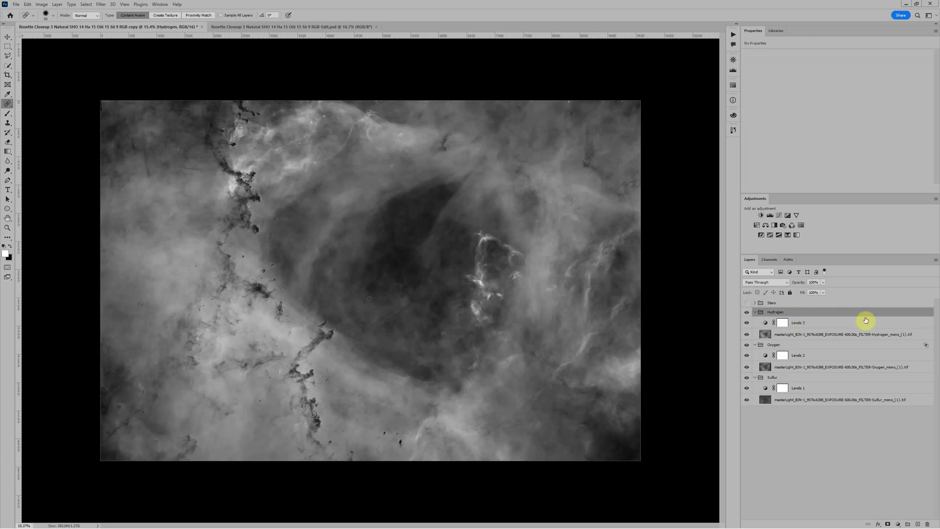
Step: Untick B in the Hydrogen group's Blending Options channels and set its blend mode to Lighten
{"action": "double_click", "coordinate": [836, 313]}
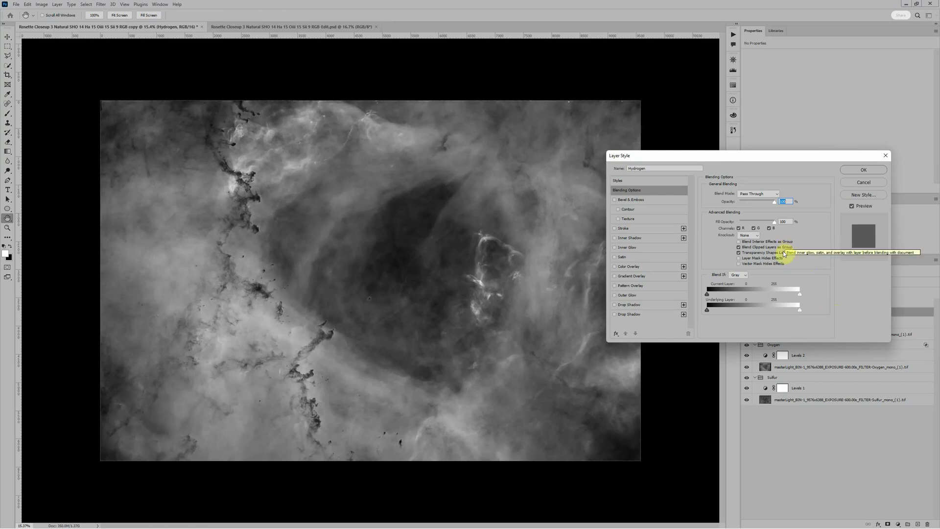
{"action": "left_click", "coordinate": [738, 228]}
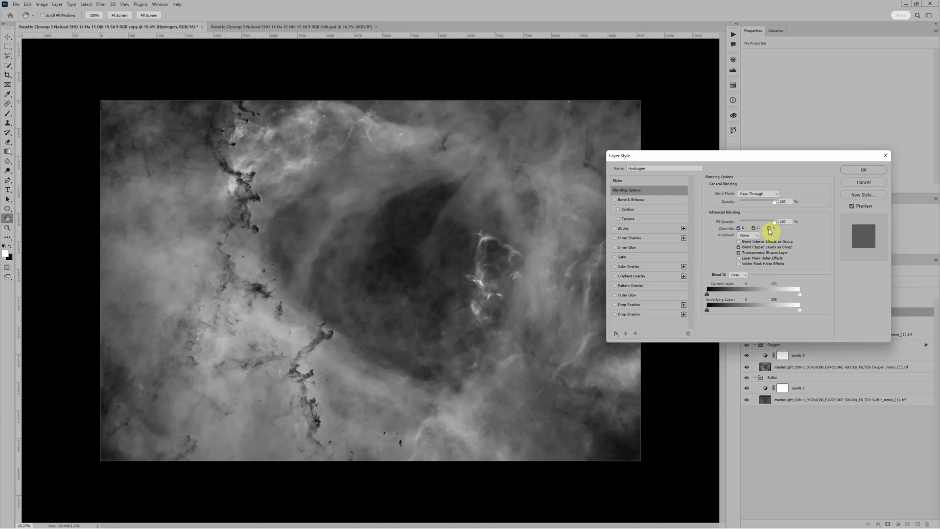
{"action": "left_click", "coordinate": [769, 229]}
{"action": "left_click", "coordinate": [739, 228]}
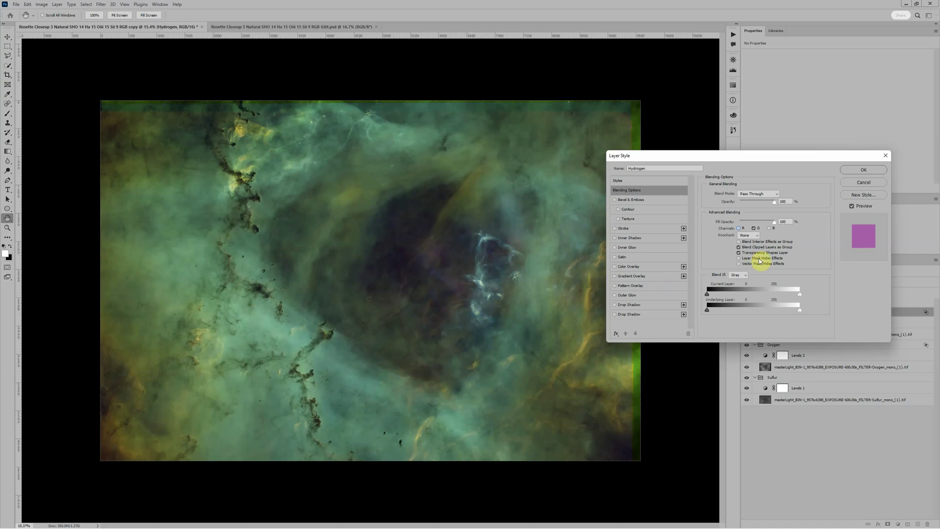
{"action": "left_click", "coordinate": [739, 228]}
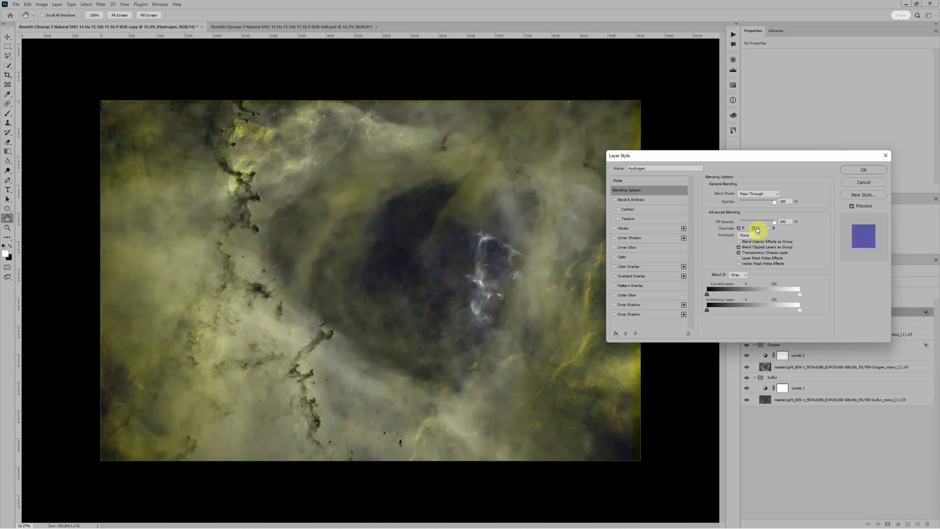
{"action": "left_click", "coordinate": [749, 194]}
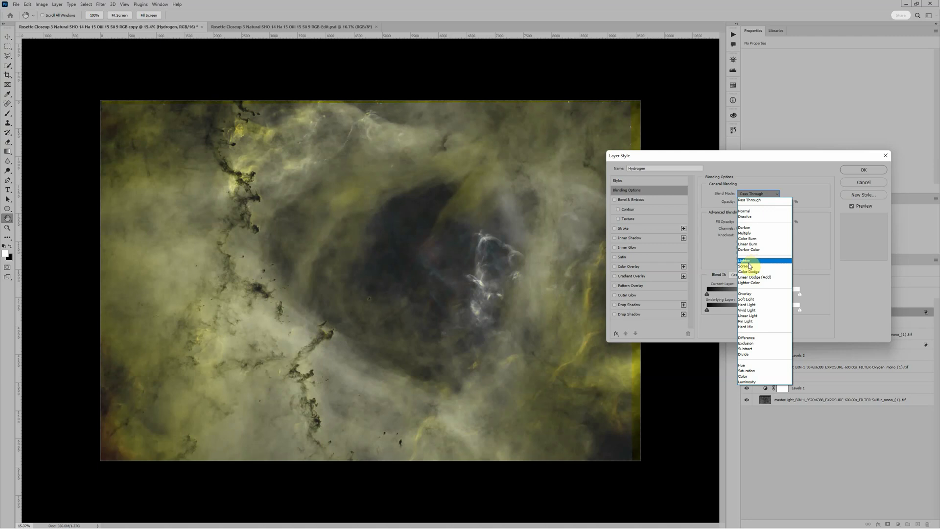
{"action": "left_click", "coordinate": [749, 261]}
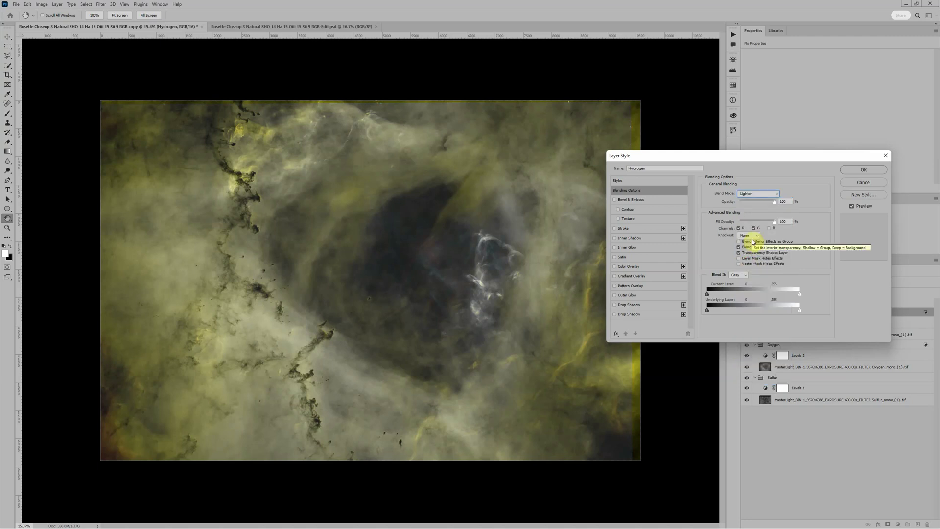
{"action": "left_click", "coordinate": [862, 171]}
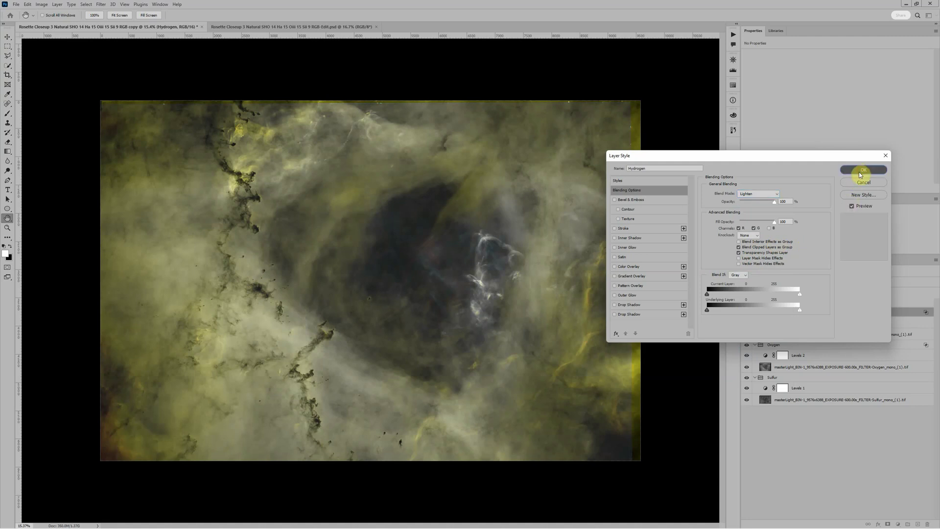
{"action": "left_click", "coordinate": [859, 172]}
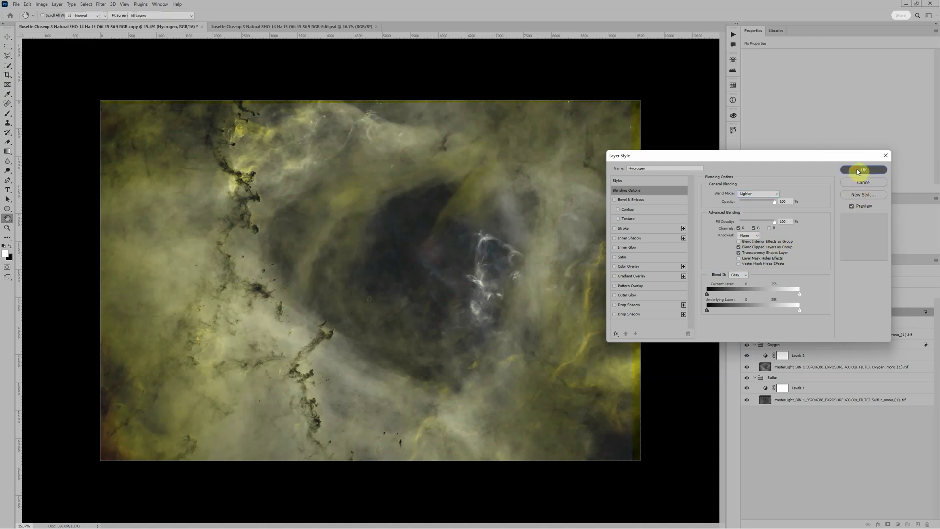
{"action": "left_click", "coordinate": [857, 169]}
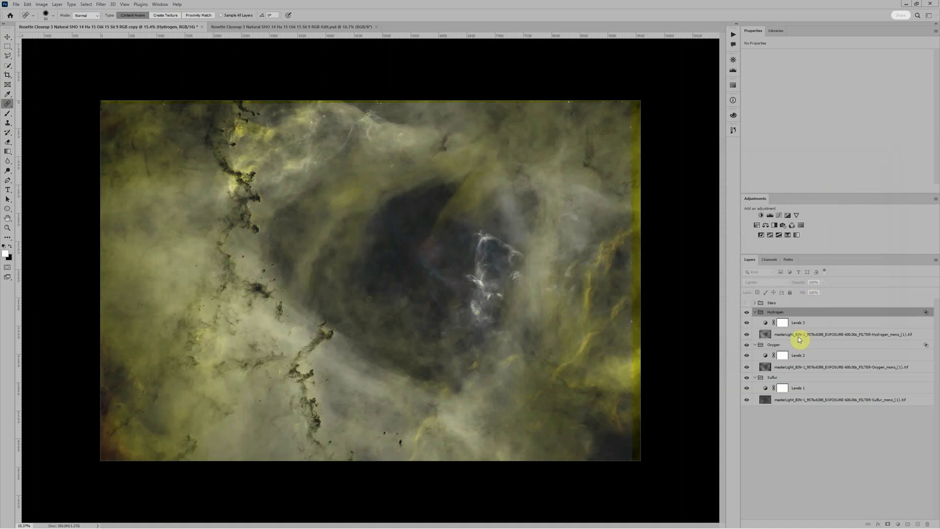
Step: Retune the Hydrogen Levels 3 to black 46 with midtones around 0.91-0.93
{"action": "left_click", "coordinate": [767, 325]}
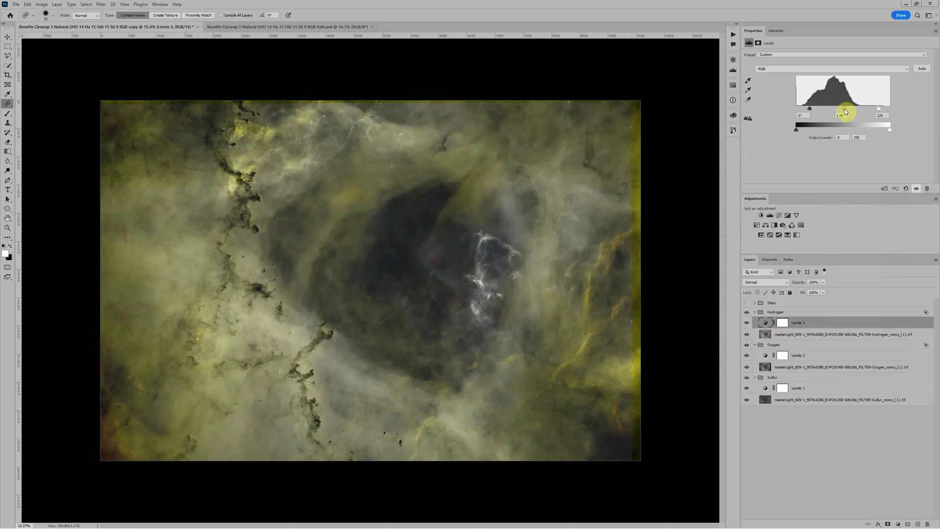
{"action": "mouse_move", "coordinate": [845, 112]}
{"action": "left_mouse_down"}
{"action": "mouse_move", "coordinate": [812, 109]}
{"action": "mouse_move", "coordinate": [850, 112]}
{"action": "left_mouse_up"}
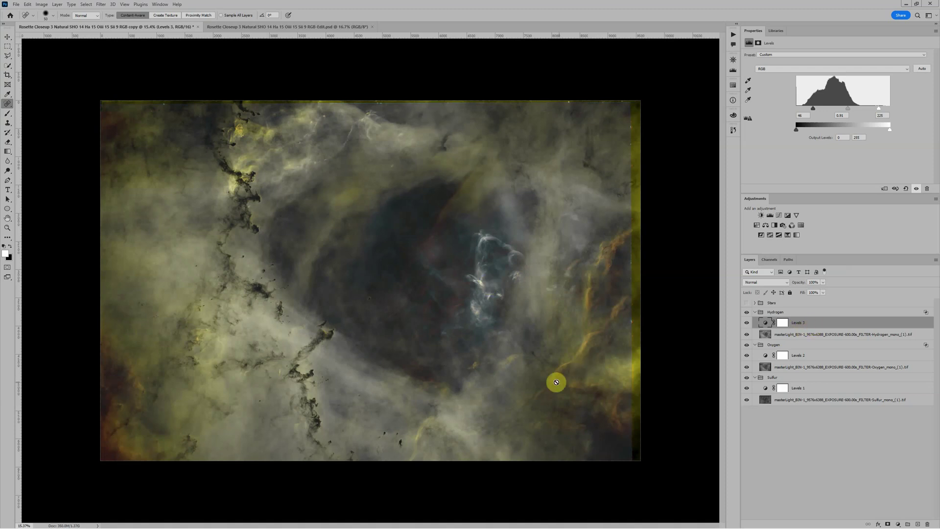
Step: Add a Curves adjustment and lower the Green channel's top point to about 186
{"action": "left_click", "coordinate": [779, 217]}
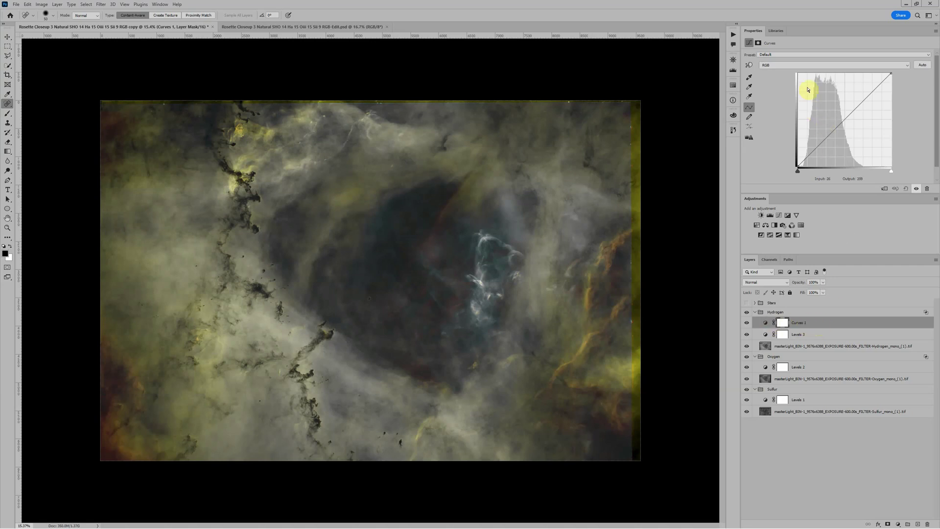
{"action": "left_click", "coordinate": [806, 65]}
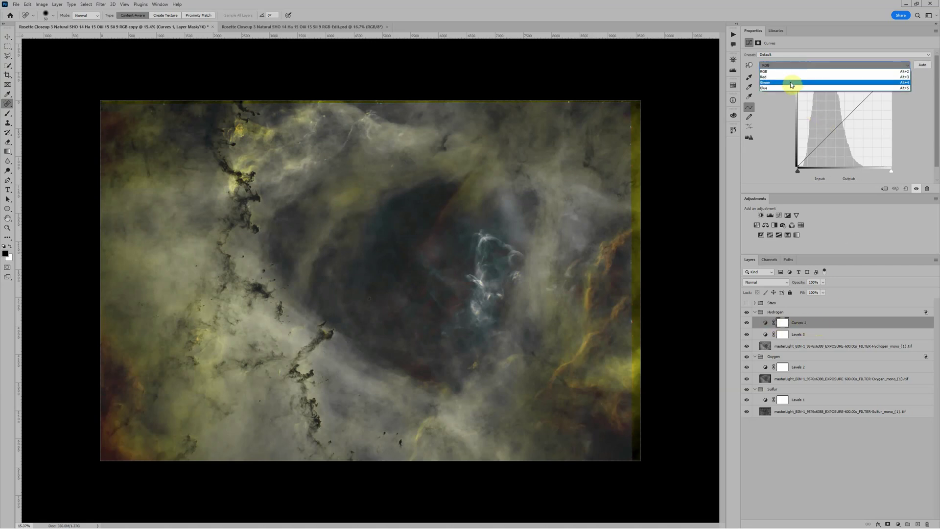
{"action": "left_click", "coordinate": [790, 82]}
{"action": "left_click_drag", "start_coordinate": [891, 75], "coordinate": [894, 109]}
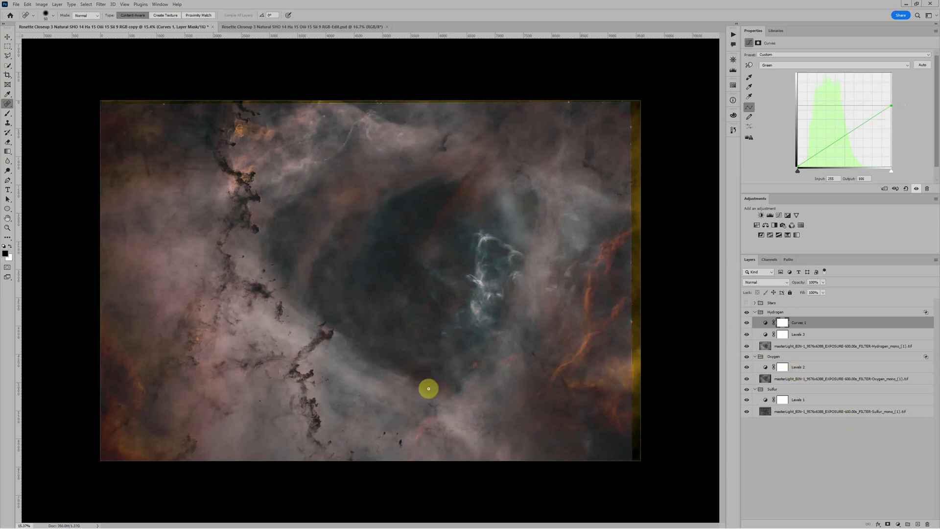
Step: Set Oxygen Levels 2 gamma to 0.97 and raise Sulfur Levels 1 gamma to about 1.22
{"action": "left_click", "coordinate": [766, 368]}
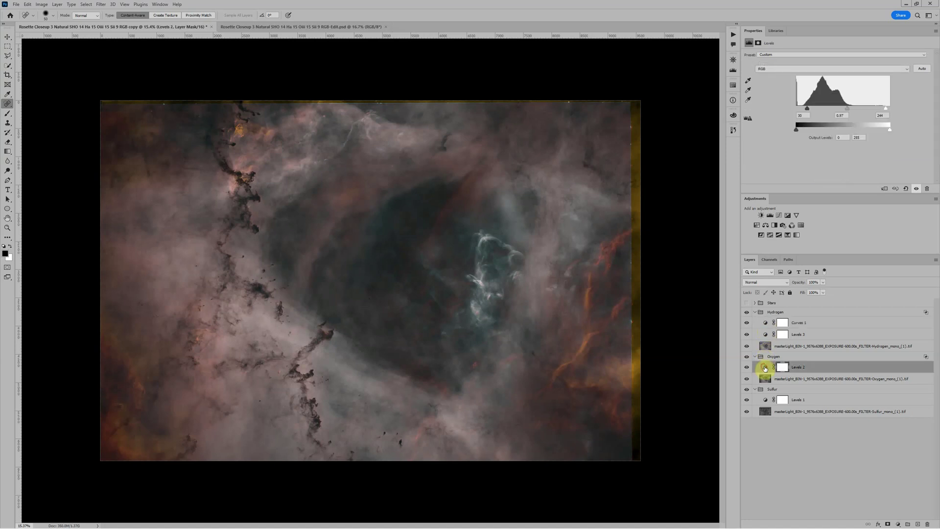
{"action": "left_click_drag", "start_coordinate": [848, 108], "coordinate": [810, 108]}
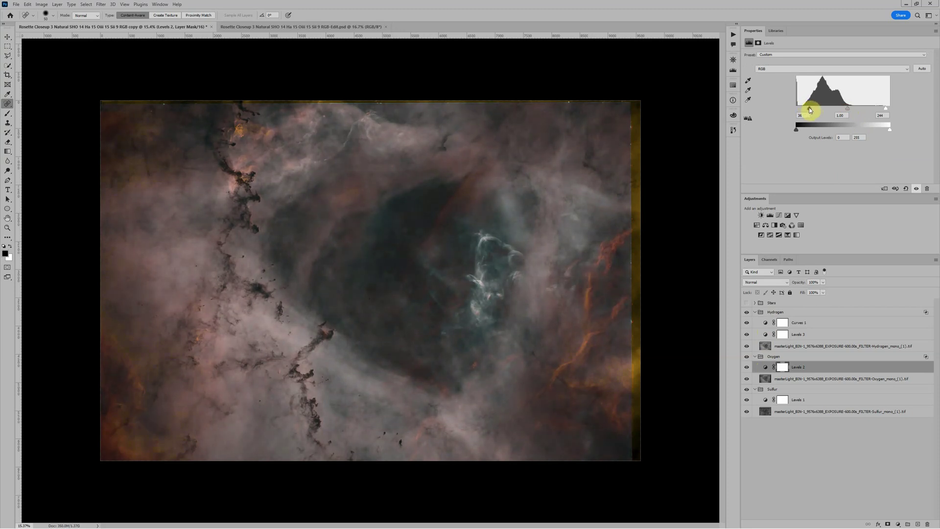
{"action": "left_click", "coordinate": [764, 400]}
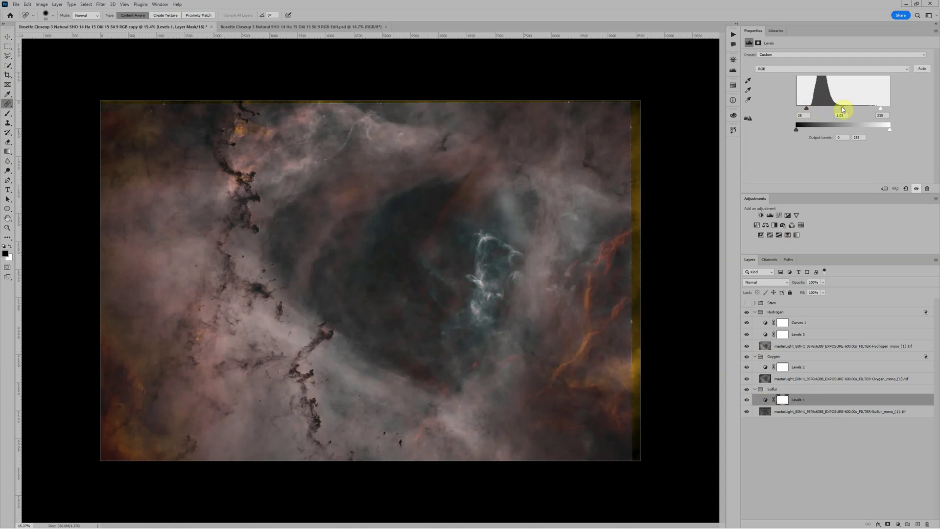
{"action": "left_click_drag", "start_coordinate": [844, 110], "coordinate": [807, 109]}
{"action": "left_click", "coordinate": [765, 367]}
{"action": "left_click_drag", "start_coordinate": [850, 108], "coordinate": [845, 109]}
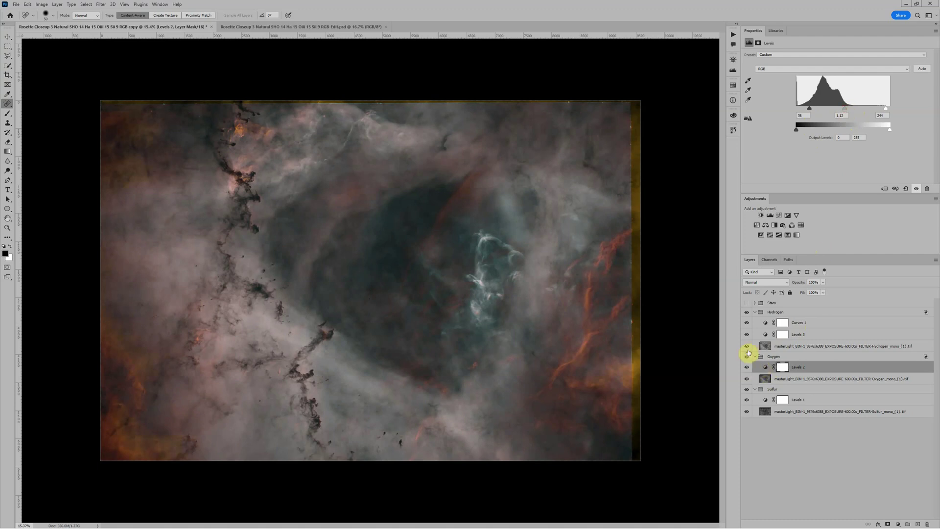
{"action": "left_click", "coordinate": [766, 335]}
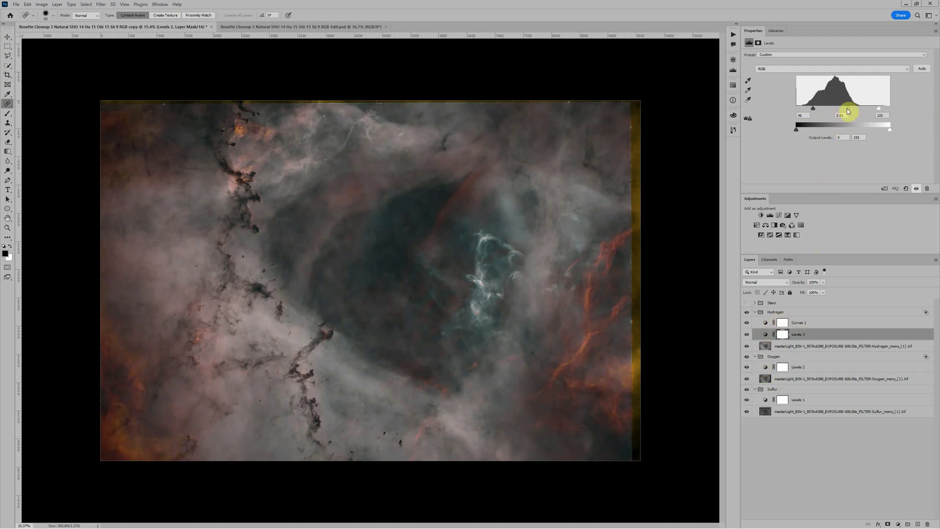
Step: Reset Hydrogen's Levels 3 midtones to 1.00 and lower Curves 1's green midpoint to output 64
{"action": "left_click_drag", "start_coordinate": [849, 111], "coordinate": [849, 113]}
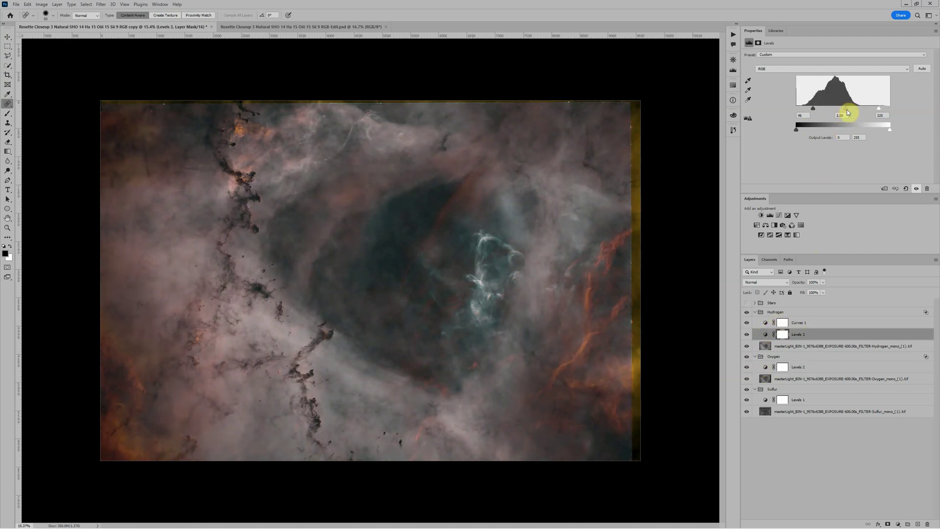
{"action": "left_click", "coordinate": [763, 324]}
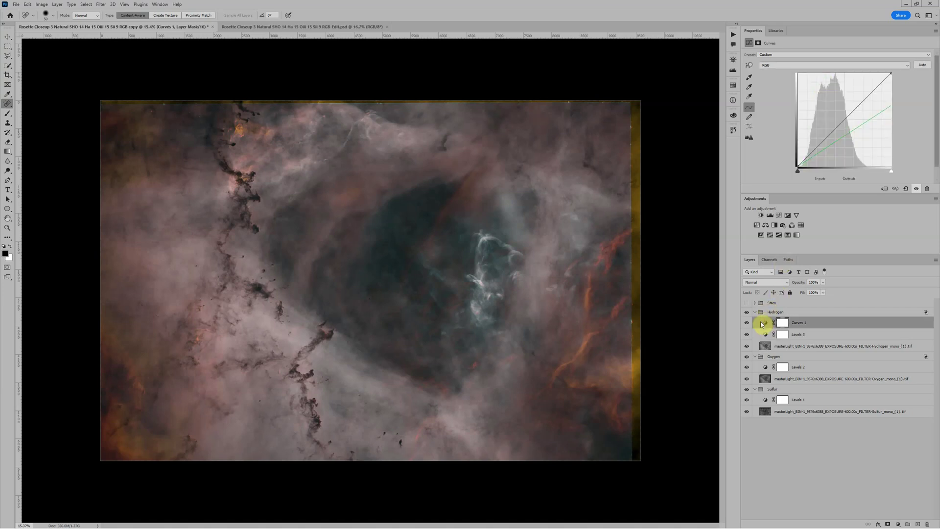
{"action": "left_click", "coordinate": [841, 139]}
{"action": "left_click", "coordinate": [800, 64]}
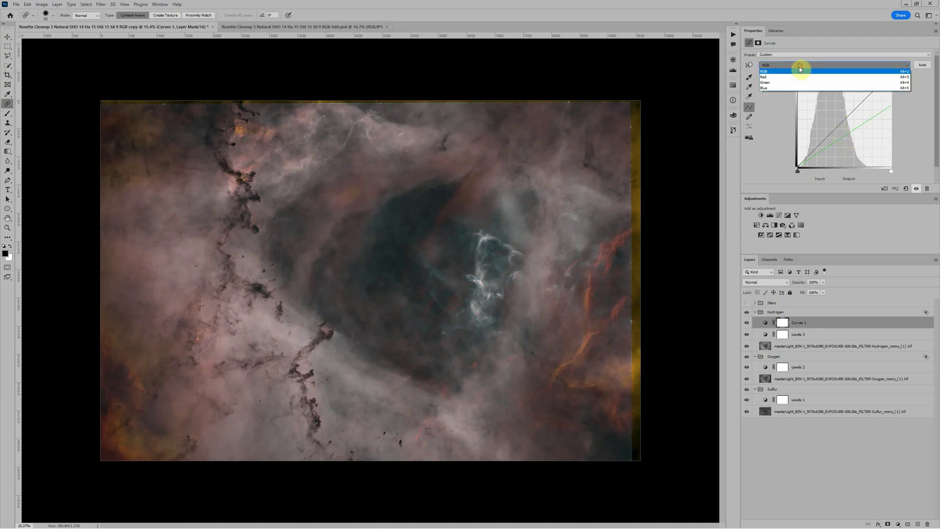
{"action": "left_click", "coordinate": [783, 80]}
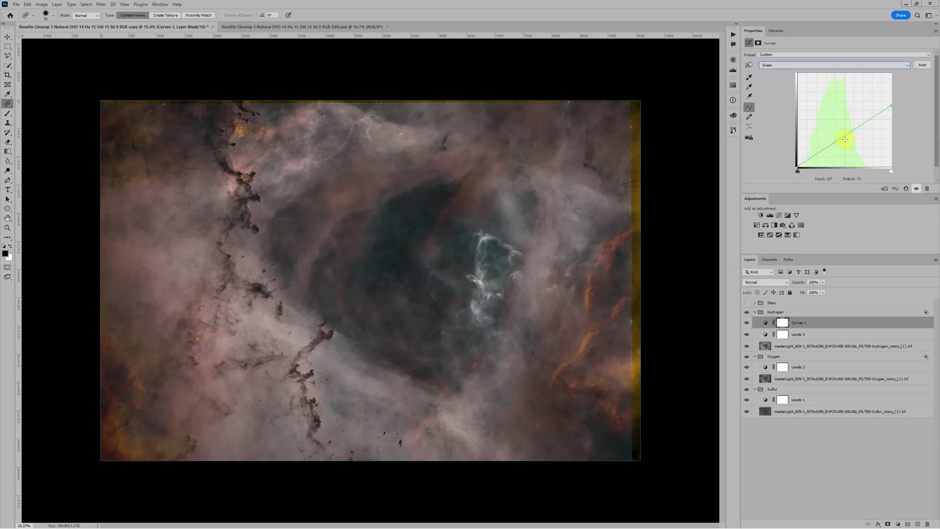
{"action": "left_click_drag", "start_coordinate": [846, 139], "coordinate": [844, 132]}
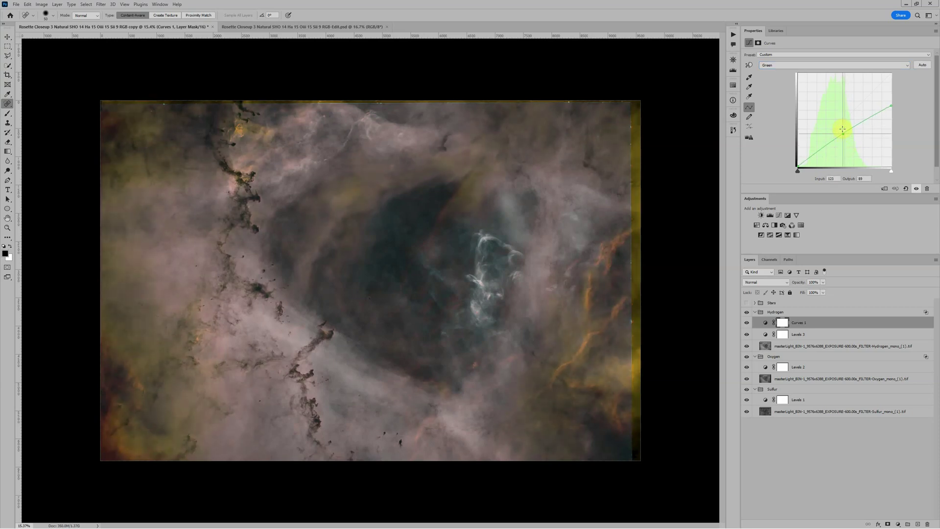
{"action": "left_click_drag", "start_coordinate": [843, 132], "coordinate": [844, 142]}
{"action": "scroll", "coordinate": [495, 281], "scroll_direction": "down", "scroll_amount": 3}
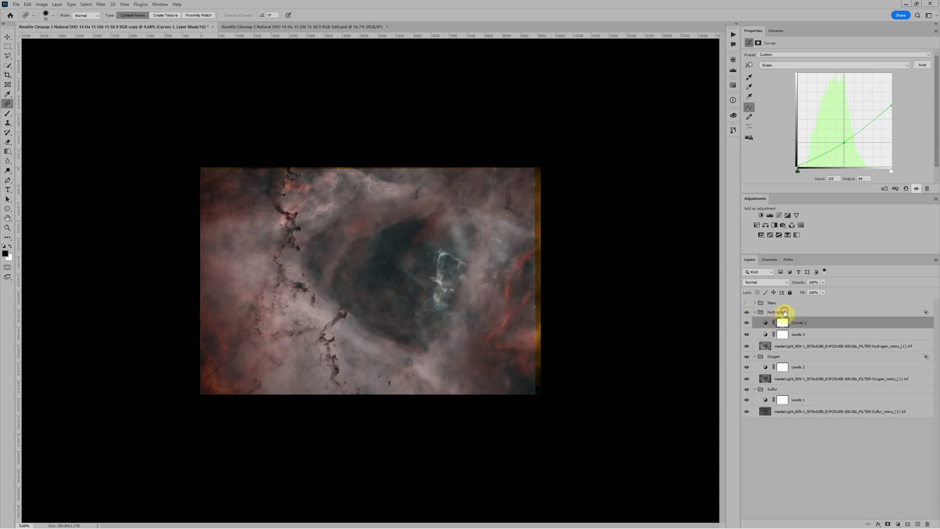
Step: Select the Hydrogen group in the Layers panel and fold it closed
{"action": "left_click", "coordinate": [784, 312]}
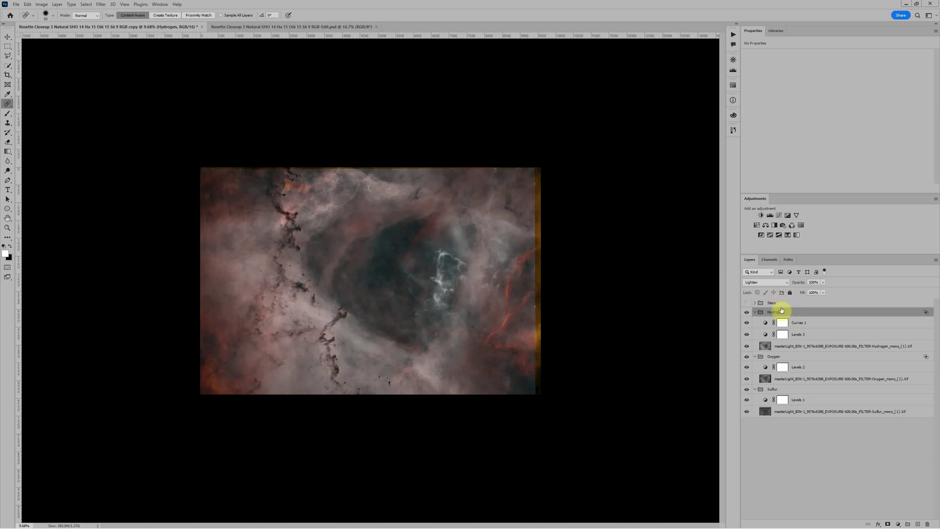
{"action": "left_click", "coordinate": [755, 313]}
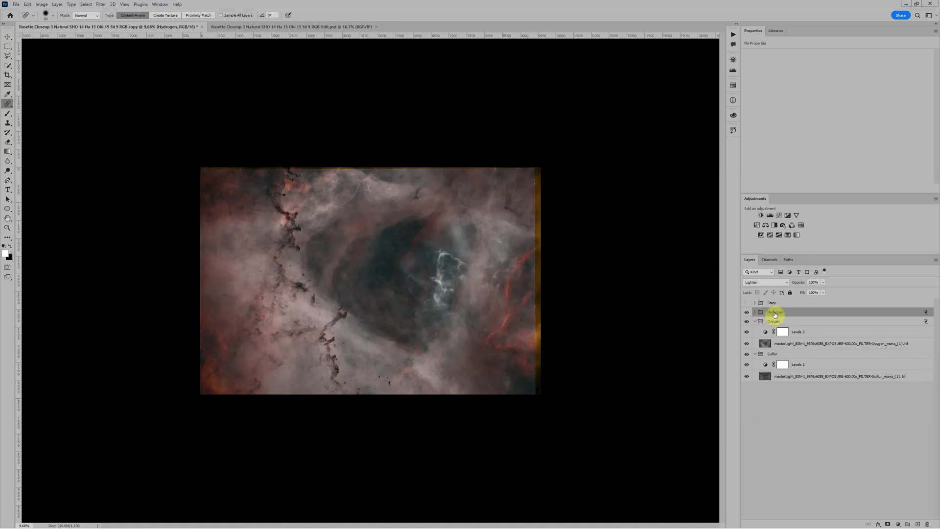
Step: Add Color Balance over the collapsed Hydrogen, Oxygen and Sulfur groups with Magenta–Green midtones at -1
{"action": "left_click", "coordinate": [766, 225]}
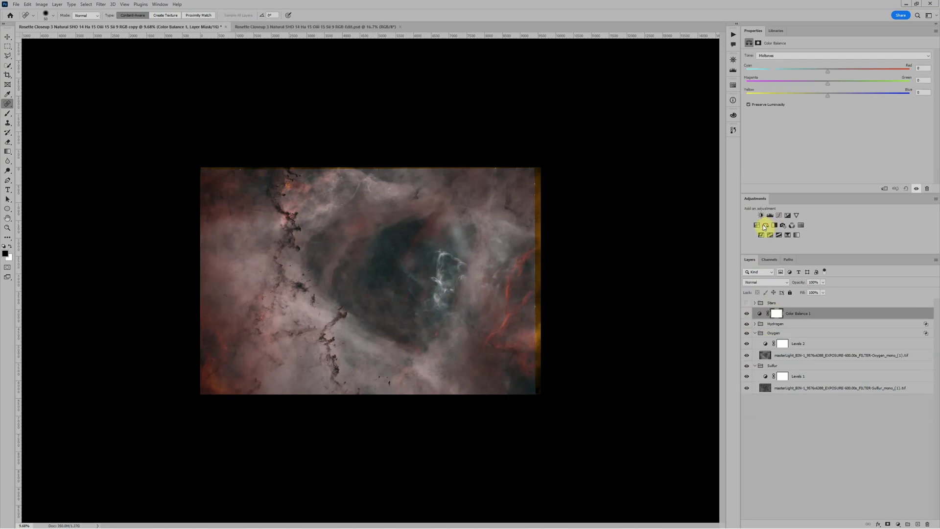
{"action": "left_click", "coordinate": [755, 324]}
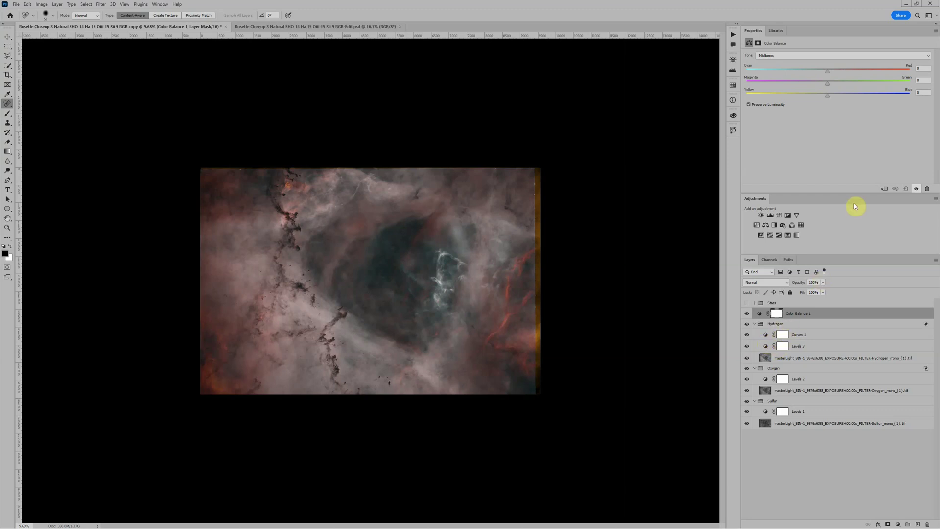
{"action": "left_click", "coordinate": [755, 323]}
{"action": "left_click", "coordinate": [754, 333]}
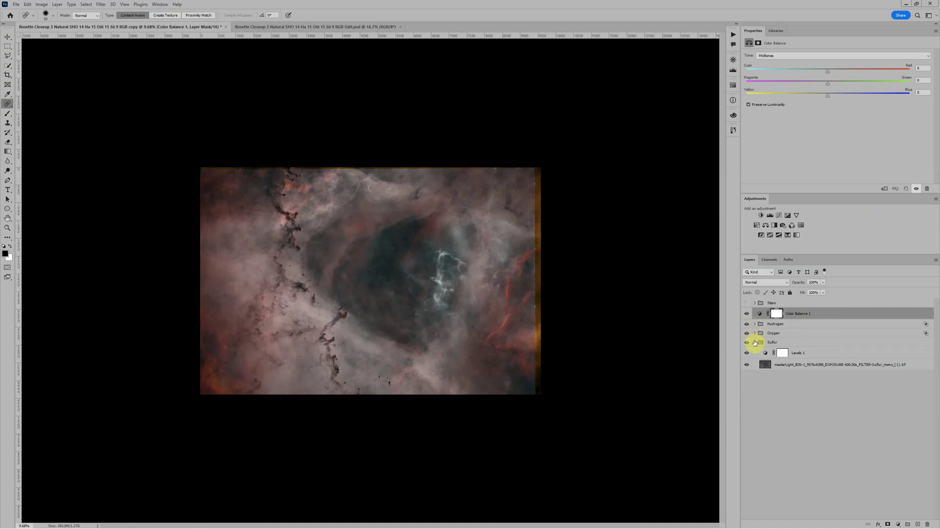
{"action": "left_click", "coordinate": [755, 341]}
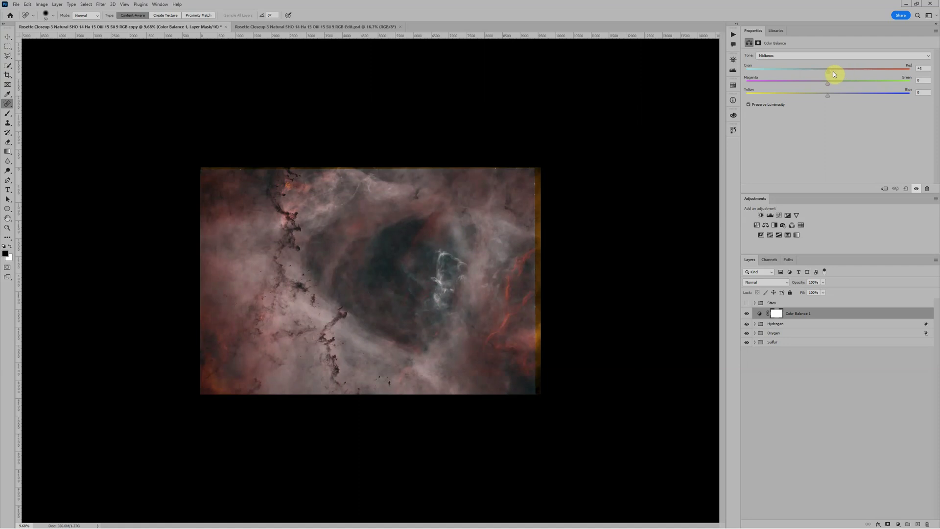
{"action": "left_click", "coordinate": [815, 70]}
{"action": "left_click_drag", "start_coordinate": [823, 84], "coordinate": [825, 88]}
Step: Add a global Hue/Saturation layer with master saturation boosted to about +25
{"action": "left_click", "coordinate": [757, 225]}
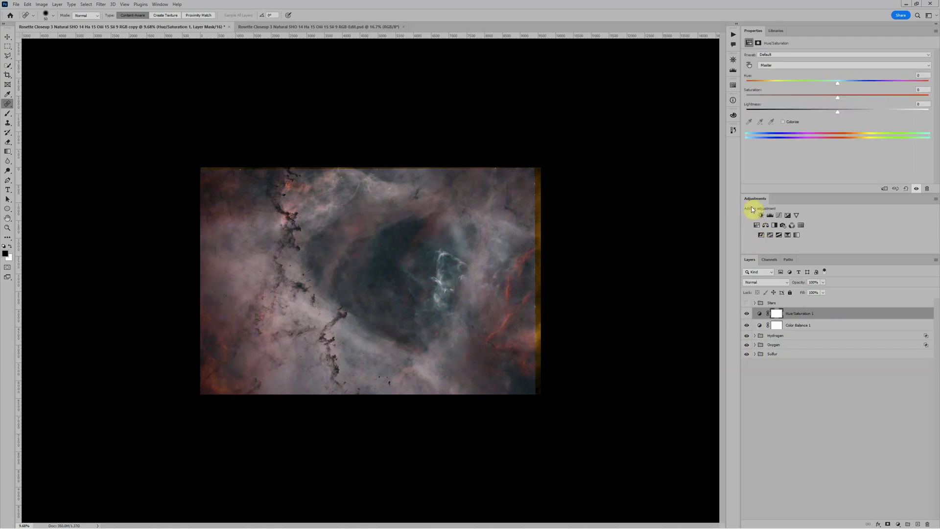
{"action": "left_click_drag", "start_coordinate": [837, 98], "coordinate": [859, 99]}
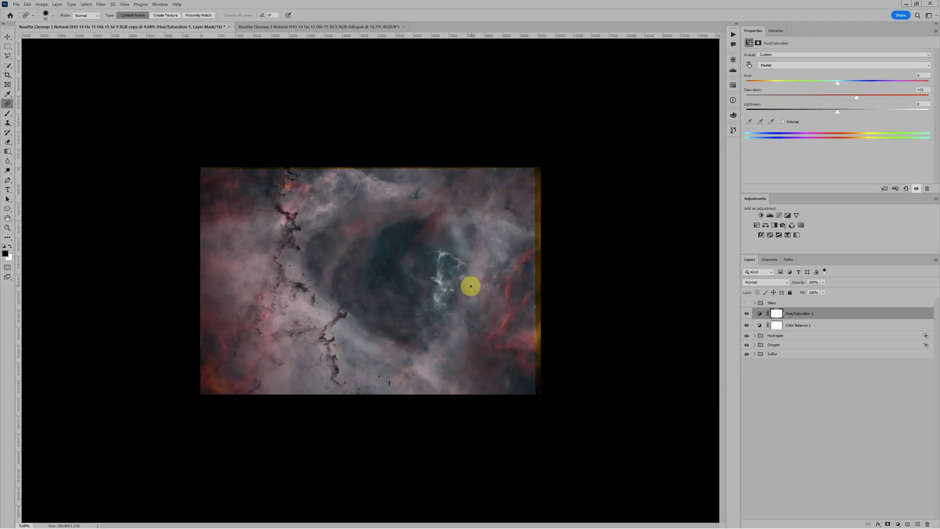
{"action": "key", "text": "ctrl+plus"}
{"action": "key", "text": "ctrl+plus"}
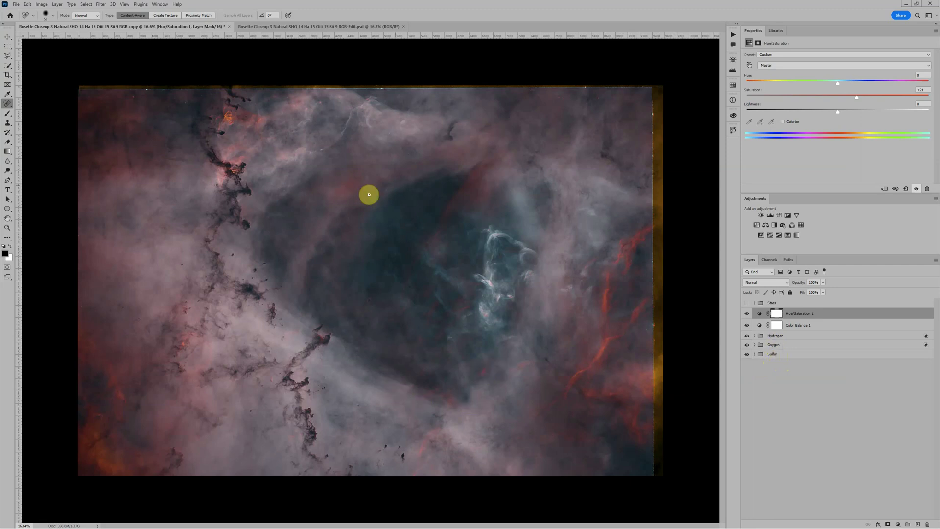
Step: Add a Curves 2 adjustment inside the Oxygen group with its Green curve pulled down
{"action": "left_click", "coordinate": [773, 345]}
{"action": "left_click", "coordinate": [755, 346]}
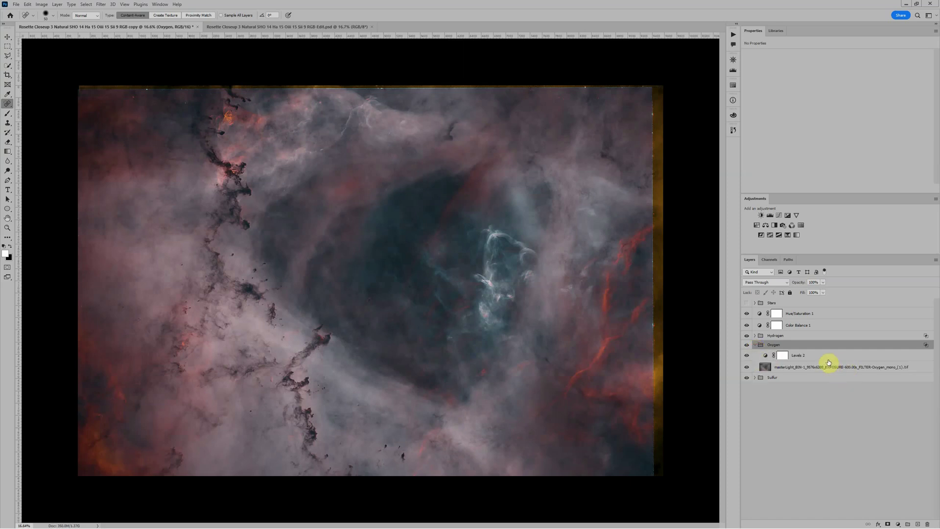
{"action": "left_click", "coordinate": [776, 215]}
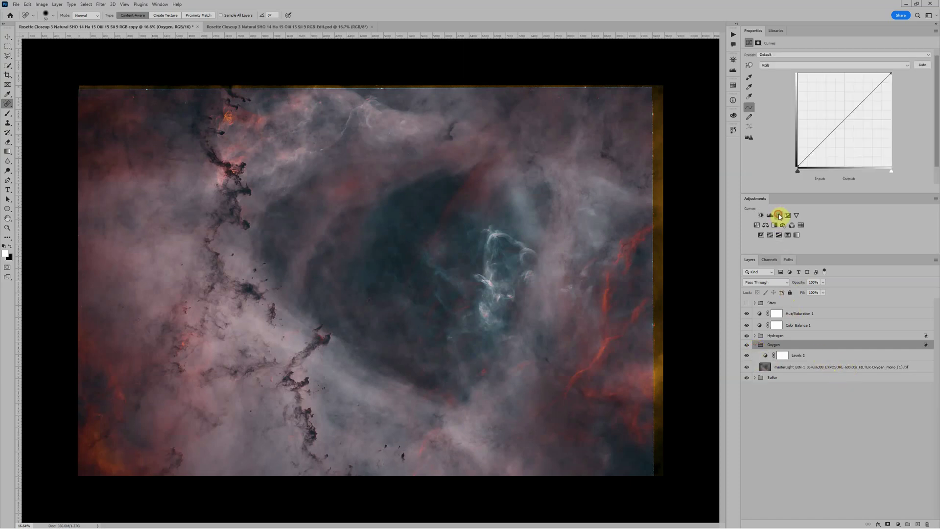
{"action": "left_click", "coordinate": [792, 65]}
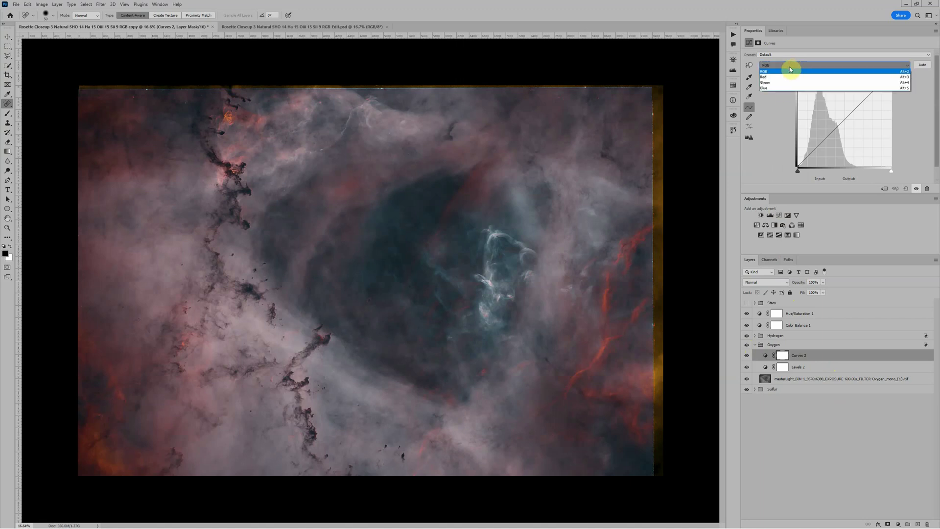
{"action": "left_click", "coordinate": [785, 82]}
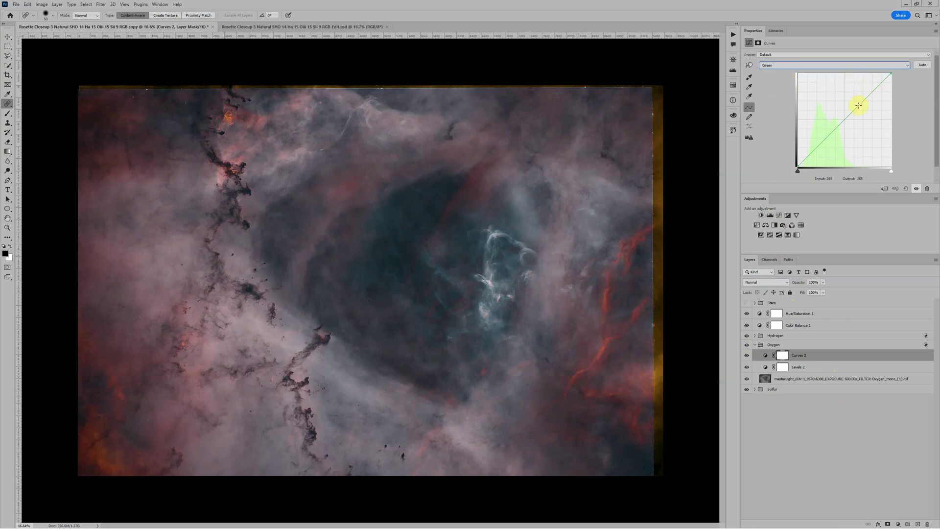
{"action": "mouse_move", "coordinate": [859, 106]}
{"action": "left_mouse_down"}
{"action": "mouse_move", "coordinate": [861, 113]}
{"action": "mouse_move", "coordinate": [856, 97]}
{"action": "mouse_move", "coordinate": [859, 113]}
{"action": "left_mouse_up"}
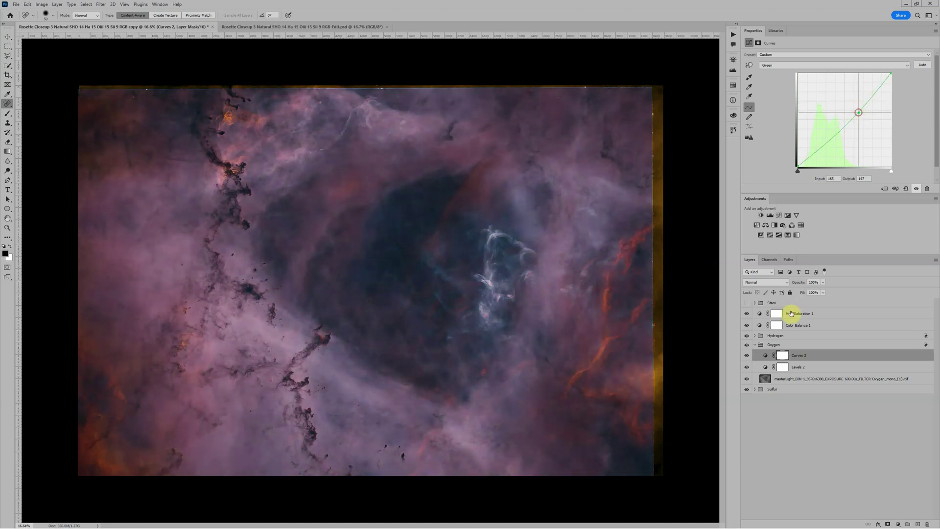
Step: Hide the Curves 2 adjustment so the colours return to before
{"action": "left_click", "coordinate": [793, 346]}
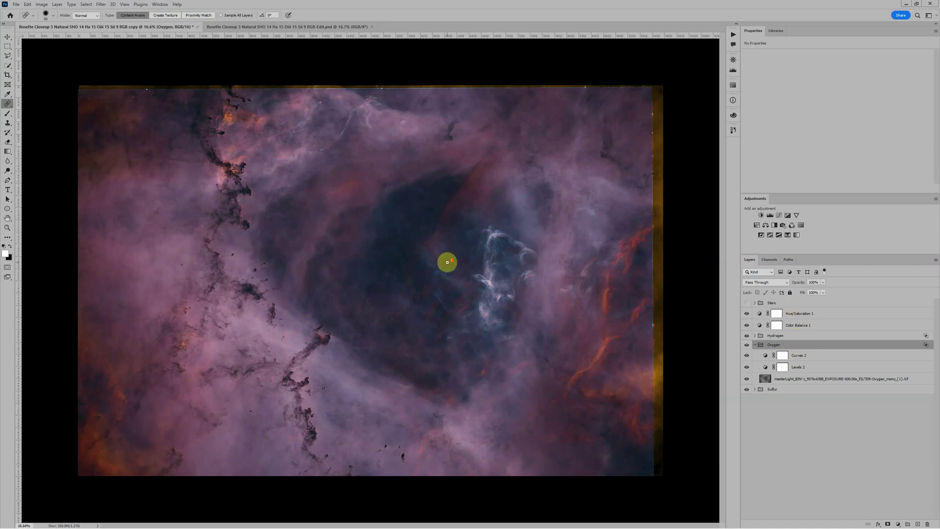
{"action": "scroll", "coordinate": [447, 260], "scroll_direction": "down", "scroll_amount": 2}
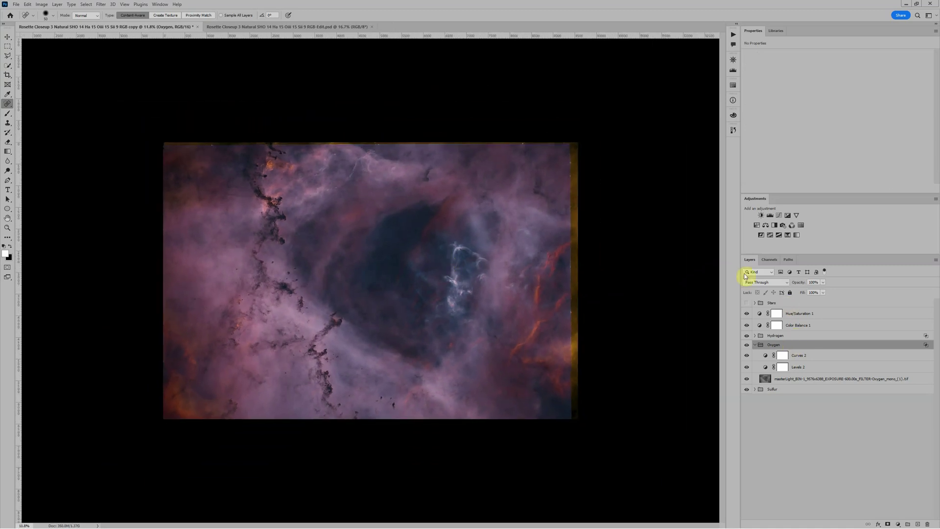
{"action": "left_click", "coordinate": [747, 356]}
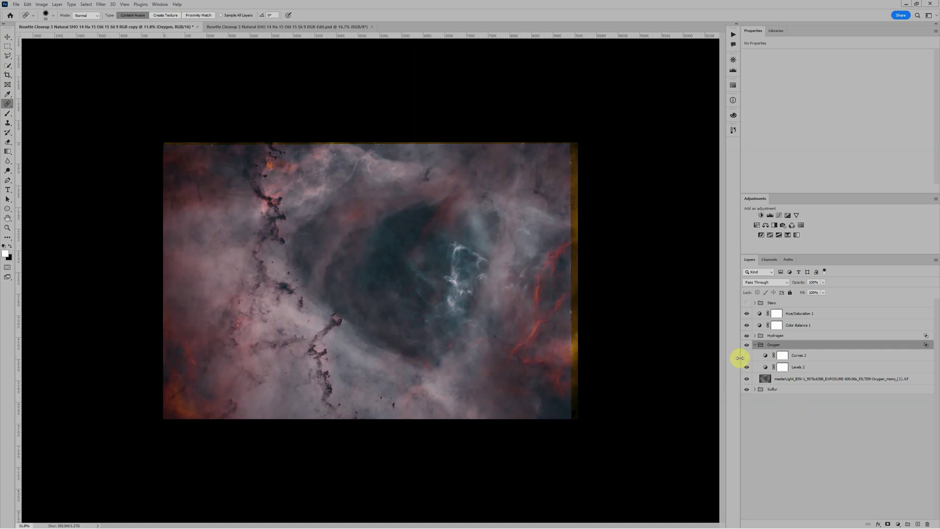
Step: Show the Stars group again and compare the nebula against the Edit.psd reference document
{"action": "scroll", "coordinate": [315, 294], "scroll_direction": "up", "scroll_amount": 5}
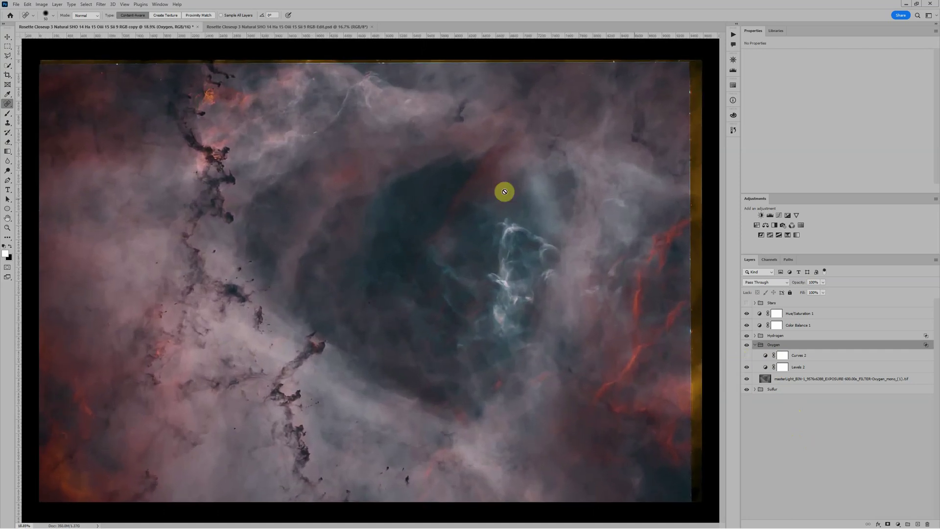
{"action": "left_click", "coordinate": [747, 303]}
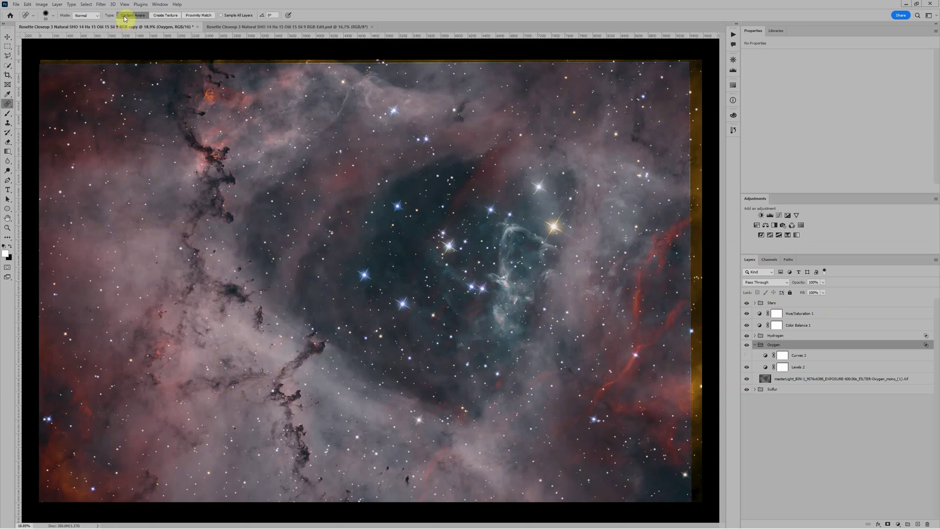
{"action": "left_click", "coordinate": [287, 28]}
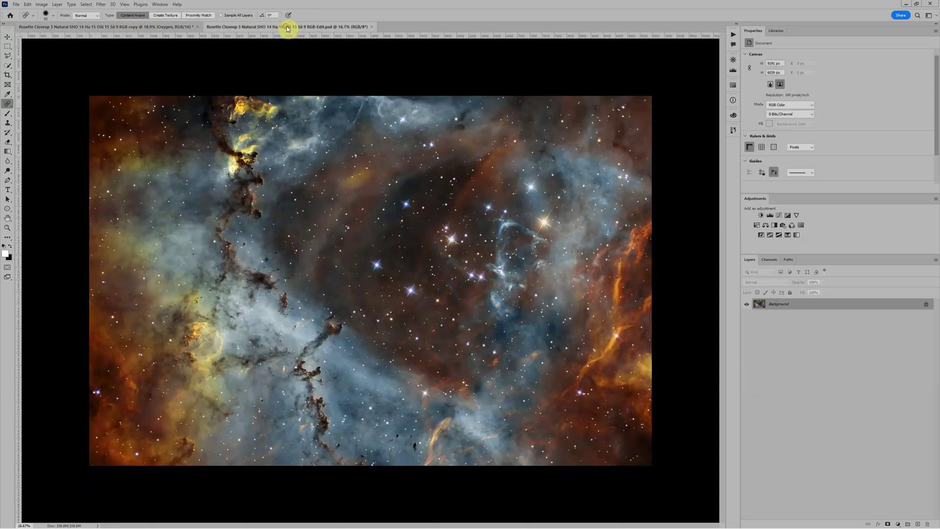
{"action": "scroll", "coordinate": [347, 272], "scroll_direction": "up", "scroll_amount": 2}
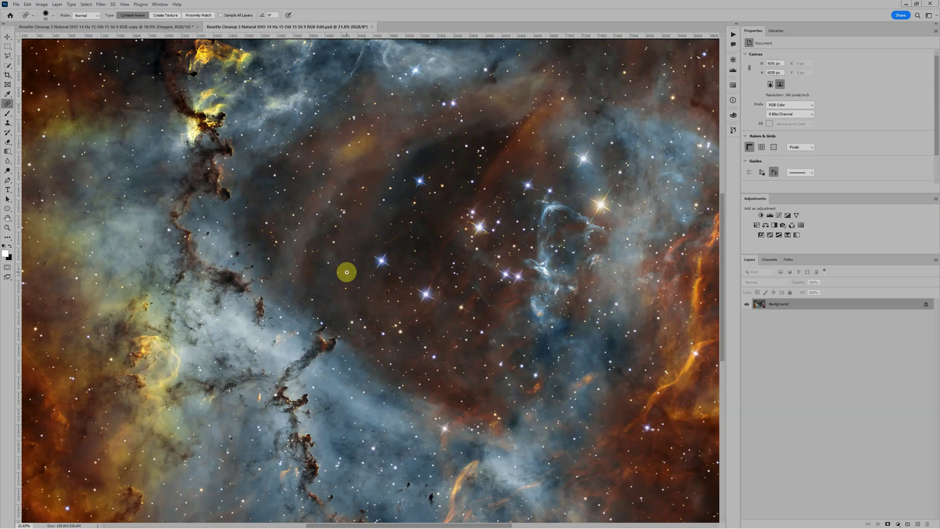
{"action": "left_click", "coordinate": [134, 28]}
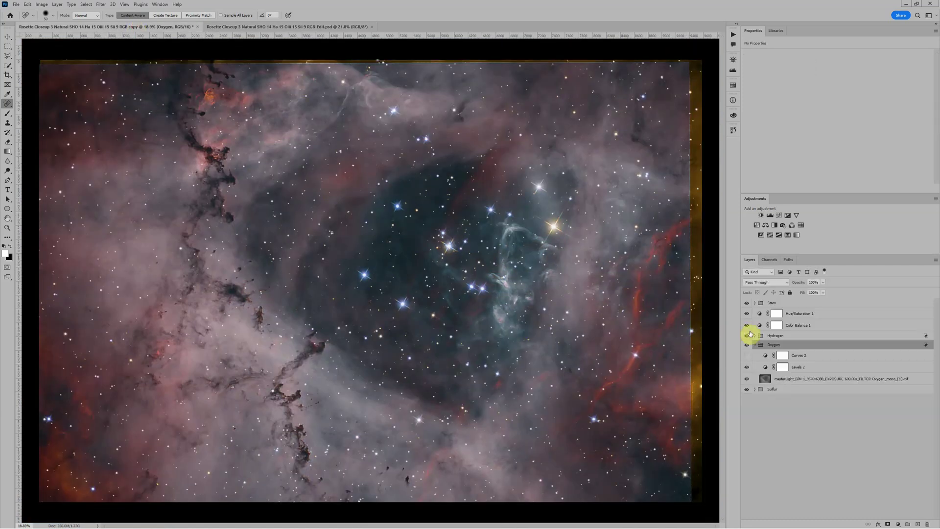
Step: Hide Stars, Hue/Saturation and Color Balance, and set the Hydrogen group to Screen blending
{"action": "left_click", "coordinate": [771, 335]}
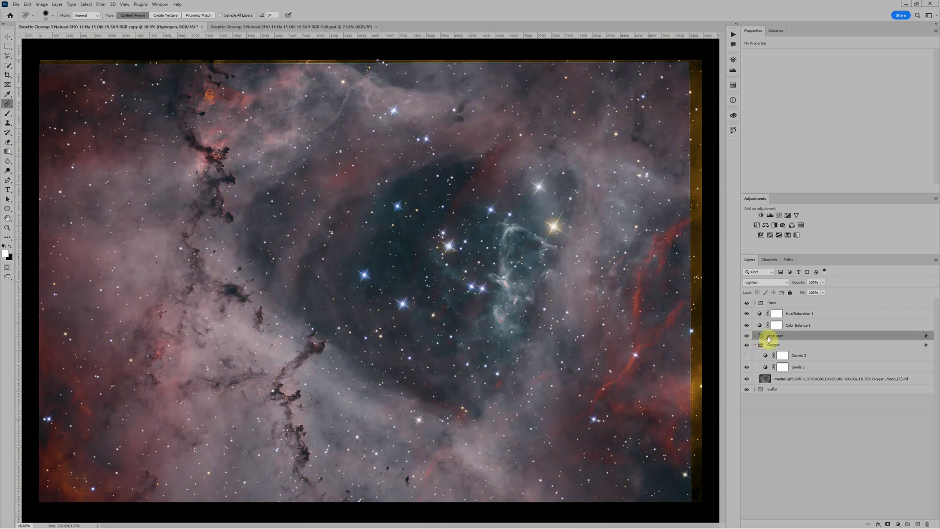
{"action": "left_click", "coordinate": [747, 302]}
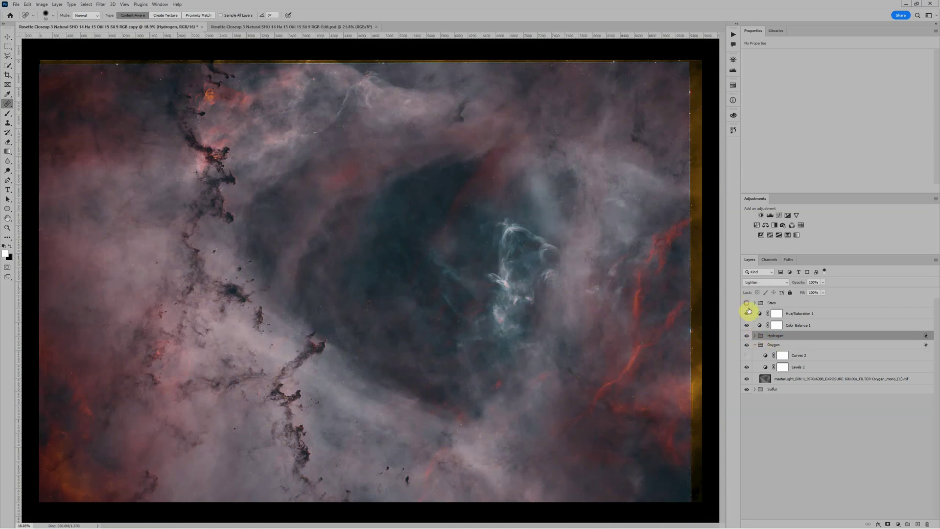
{"action": "left_click_drag", "start_coordinate": [748, 320], "coordinate": [762, 332]}
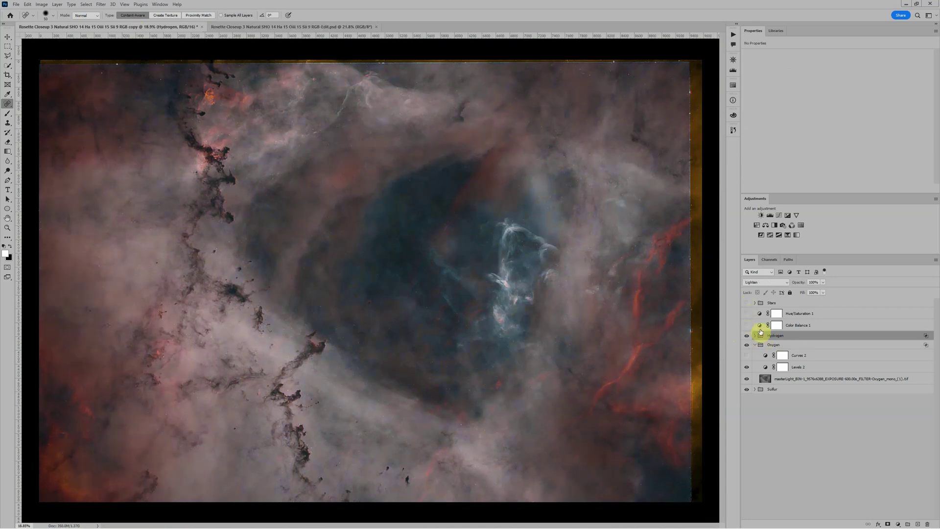
{"action": "left_click", "coordinate": [757, 283]}
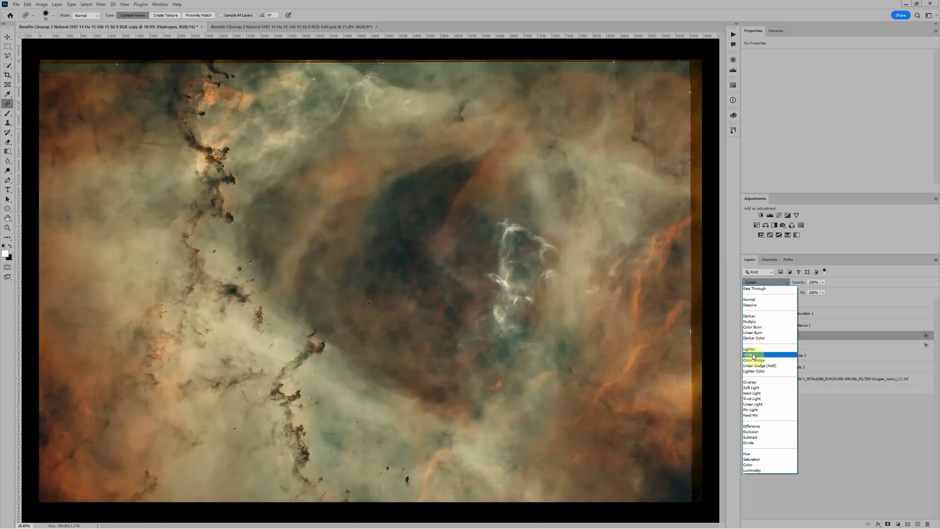
{"action": "left_click", "coordinate": [754, 356]}
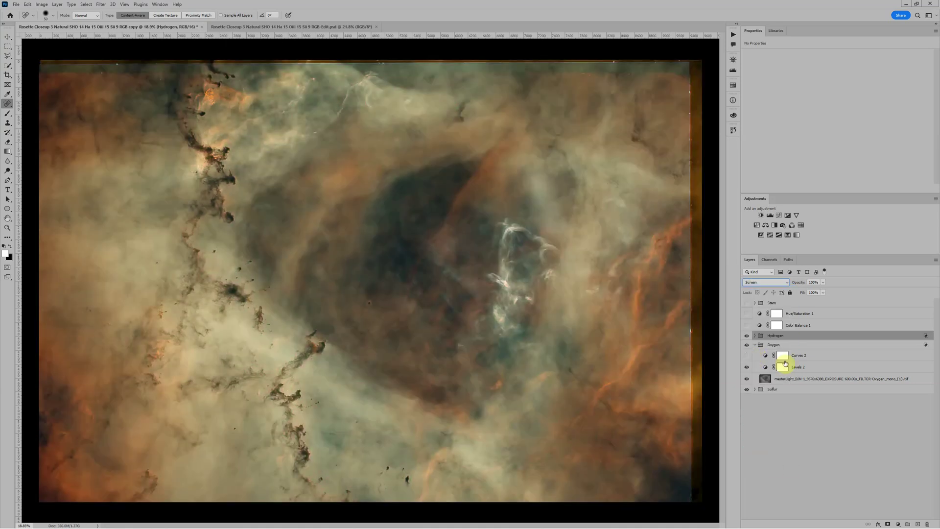
Step: Darken Hydrogen's Levels 3 midtones to about 0.84
{"action": "left_click", "coordinate": [755, 336]}
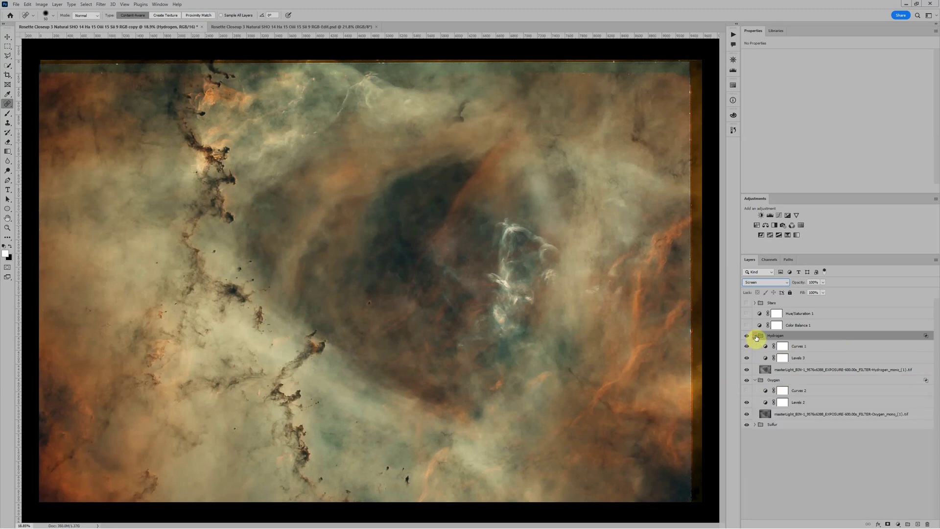
{"action": "left_click", "coordinate": [767, 358]}
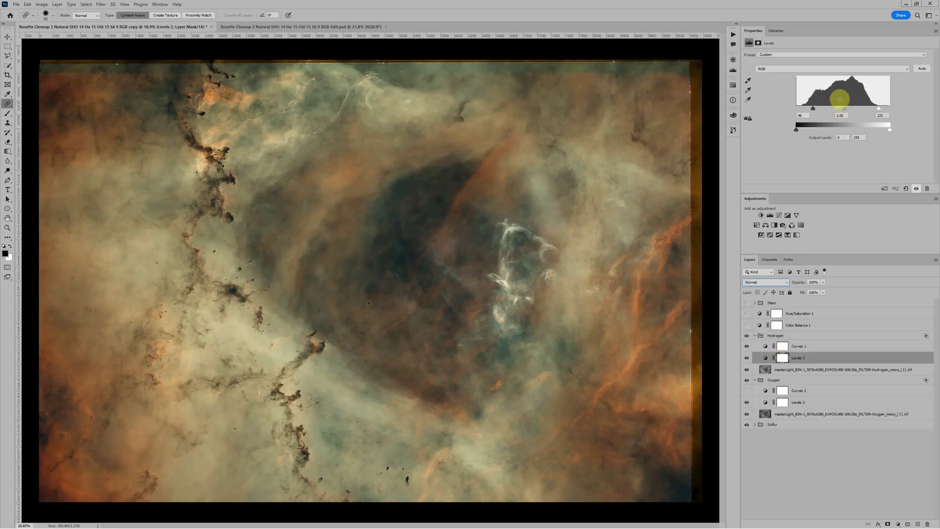
{"action": "left_click_drag", "start_coordinate": [846, 112], "coordinate": [821, 111]}
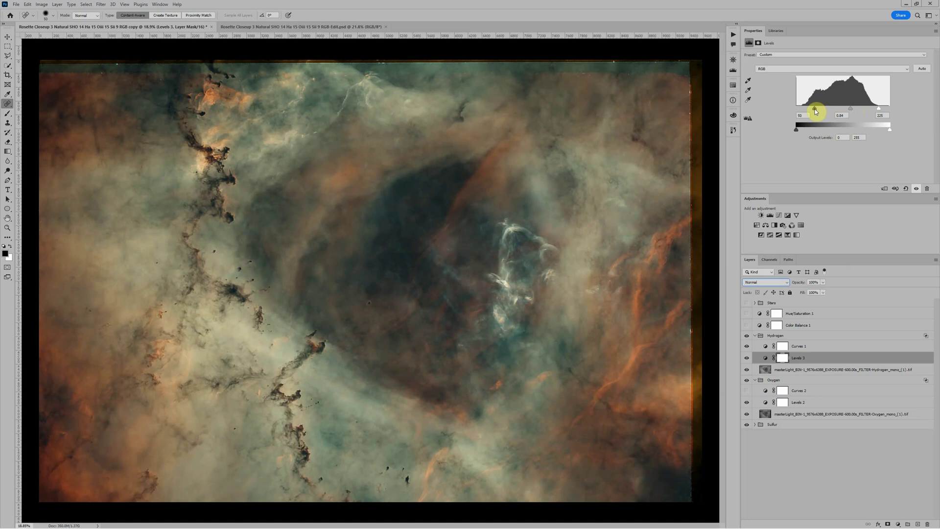